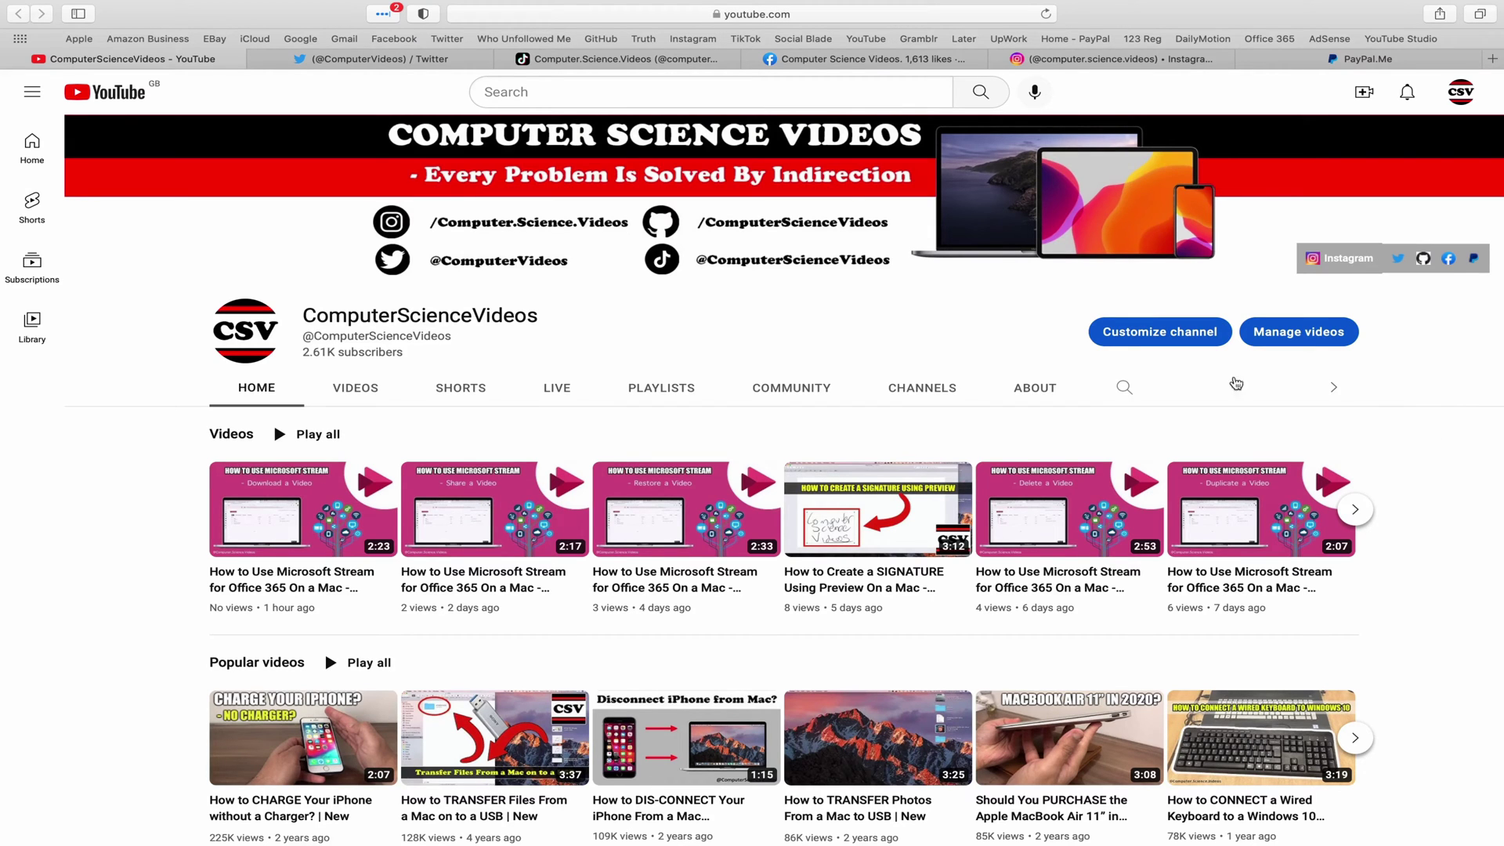
Step: Browse the channel's Twitter, TikTok, Facebook, Instagram and PayPal.Me tabs in Safari
{"action": "left_click", "coordinate": [353, 63]}
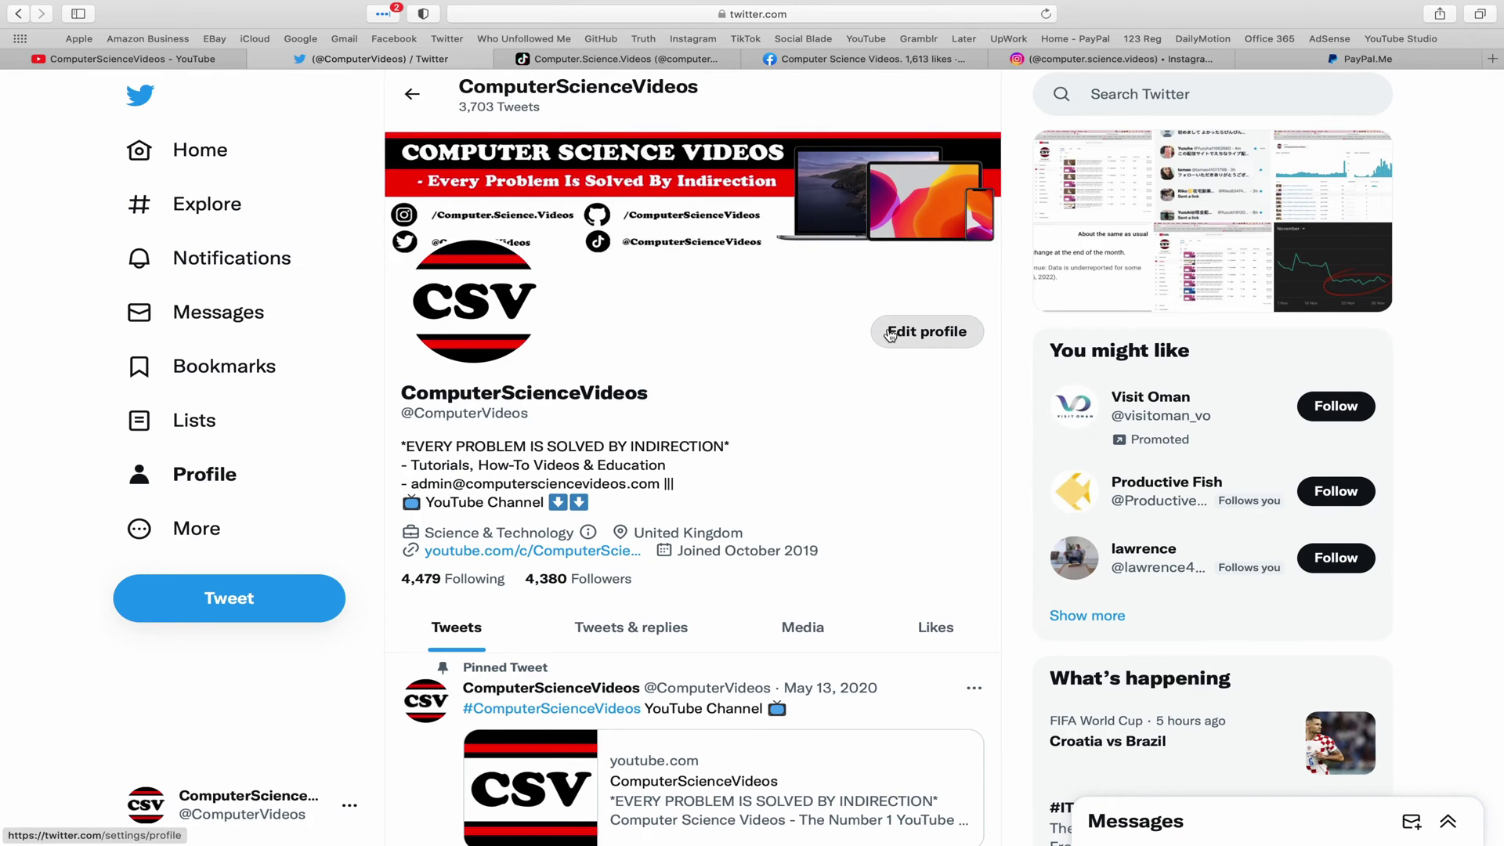
{"action": "left_click", "coordinate": [656, 64]}
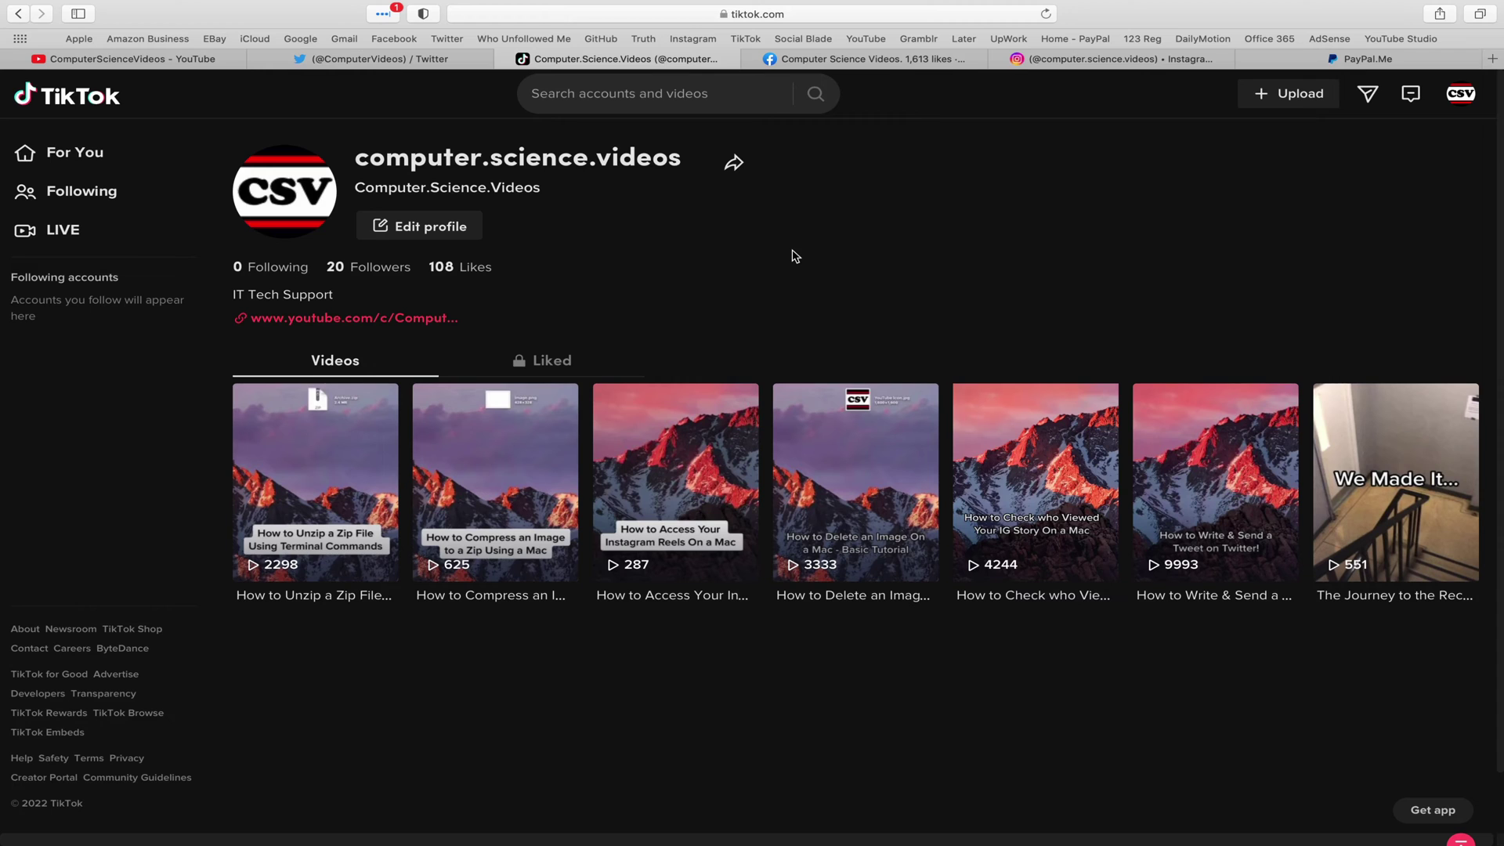
{"action": "left_click", "coordinate": [865, 62]}
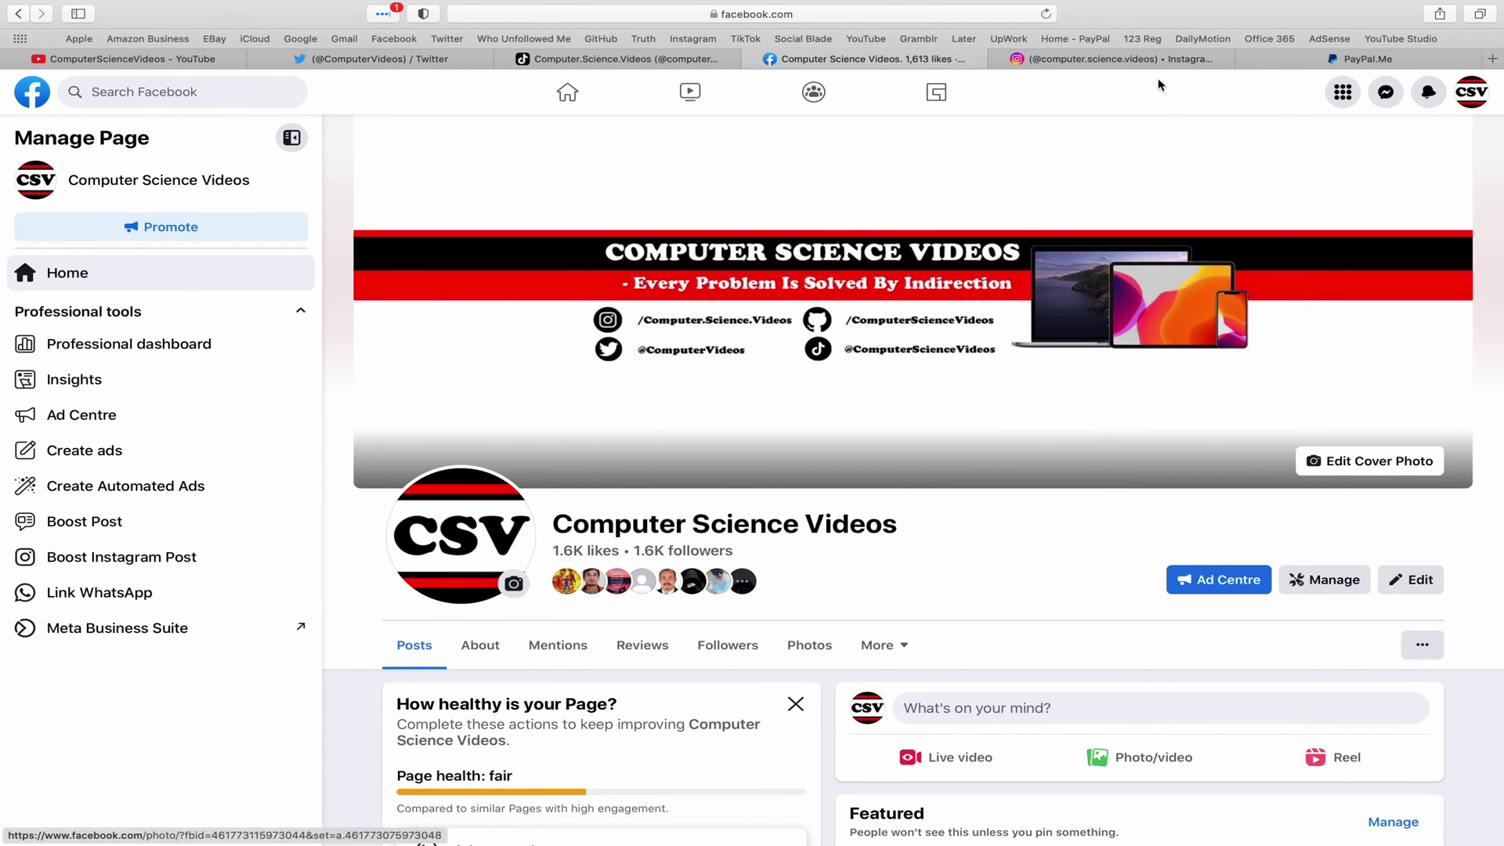
{"action": "left_click", "coordinate": [1119, 58]}
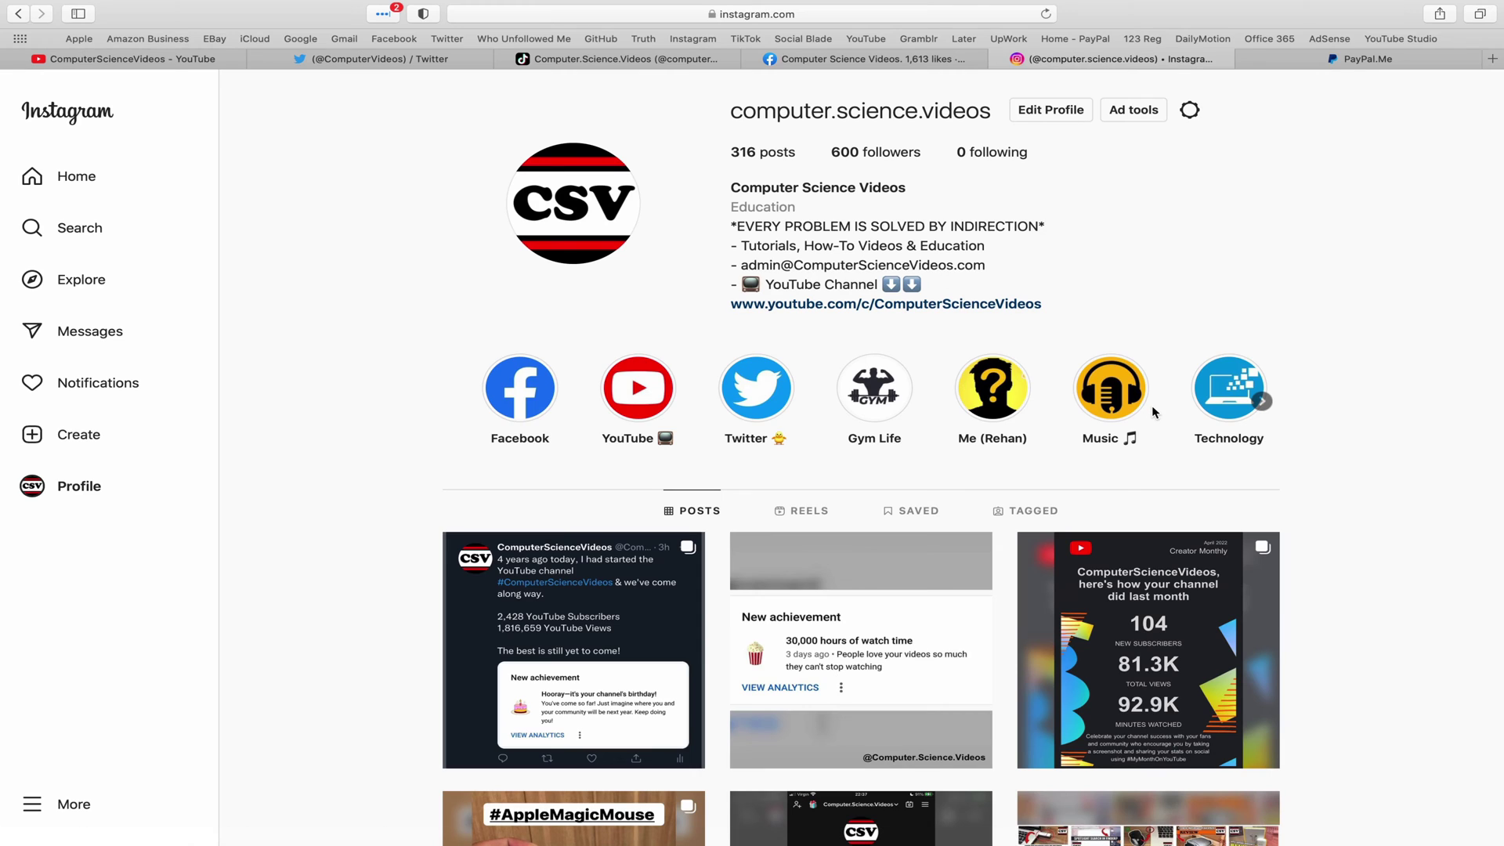
{"action": "left_click", "coordinate": [1362, 58]}
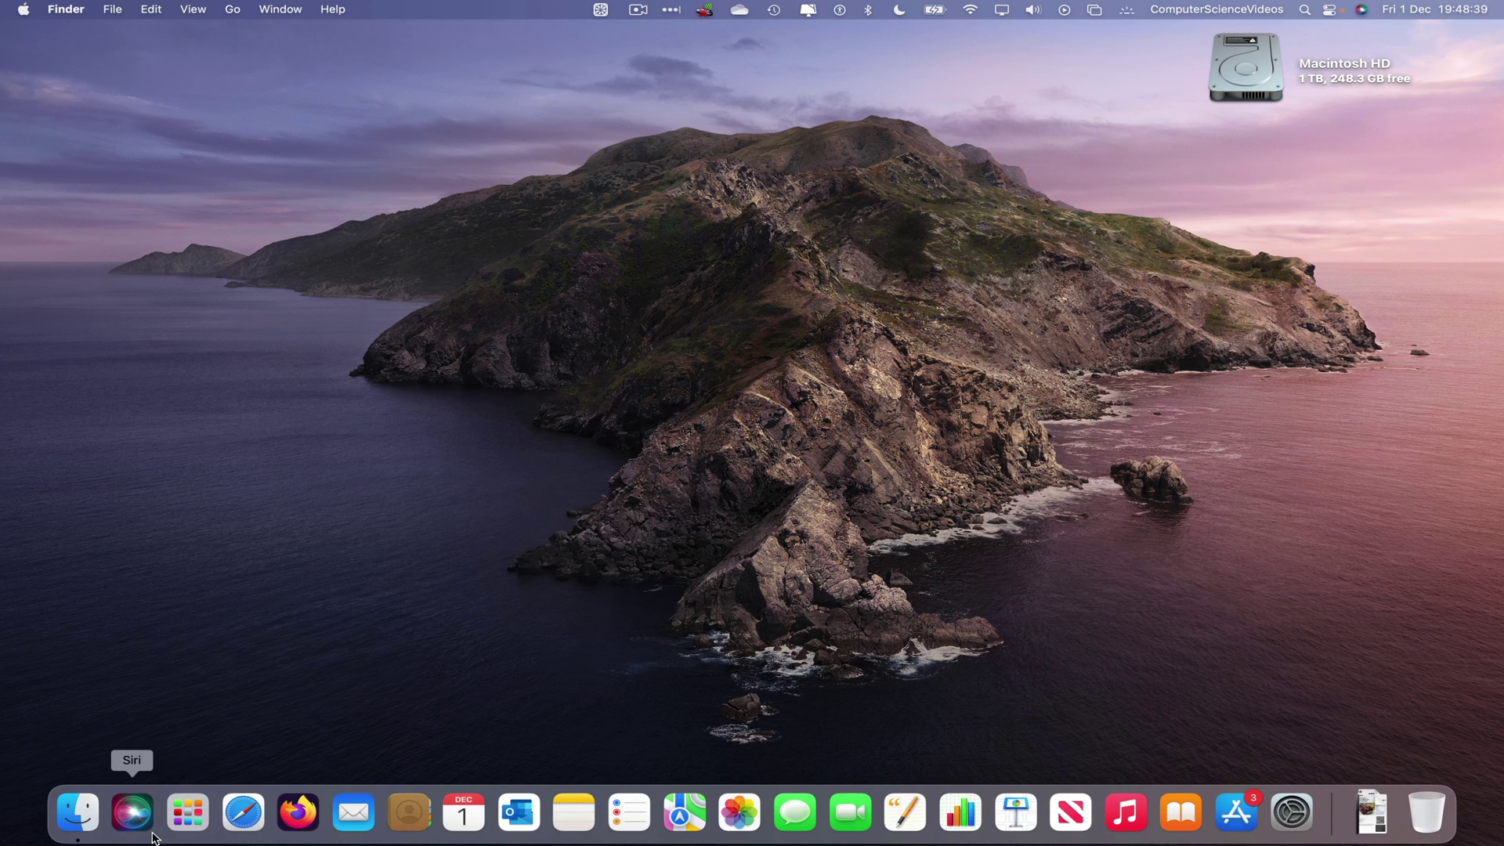
Step: Launch Microsoft Outlook from Launchpad by searching 'out'
{"action": "left_click", "coordinate": [188, 813]}
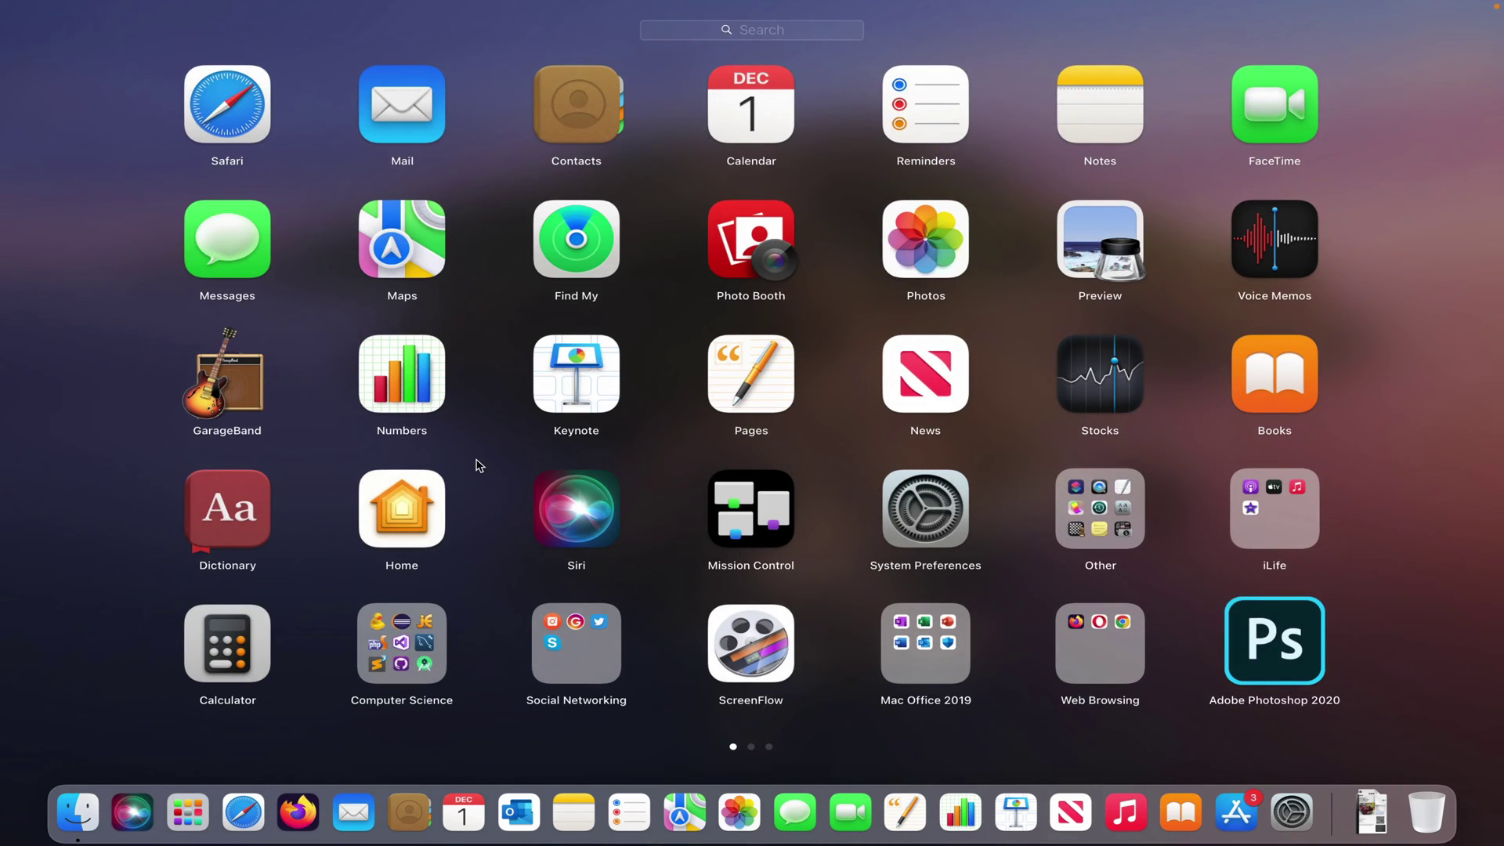
{"action": "type", "text": "out"}
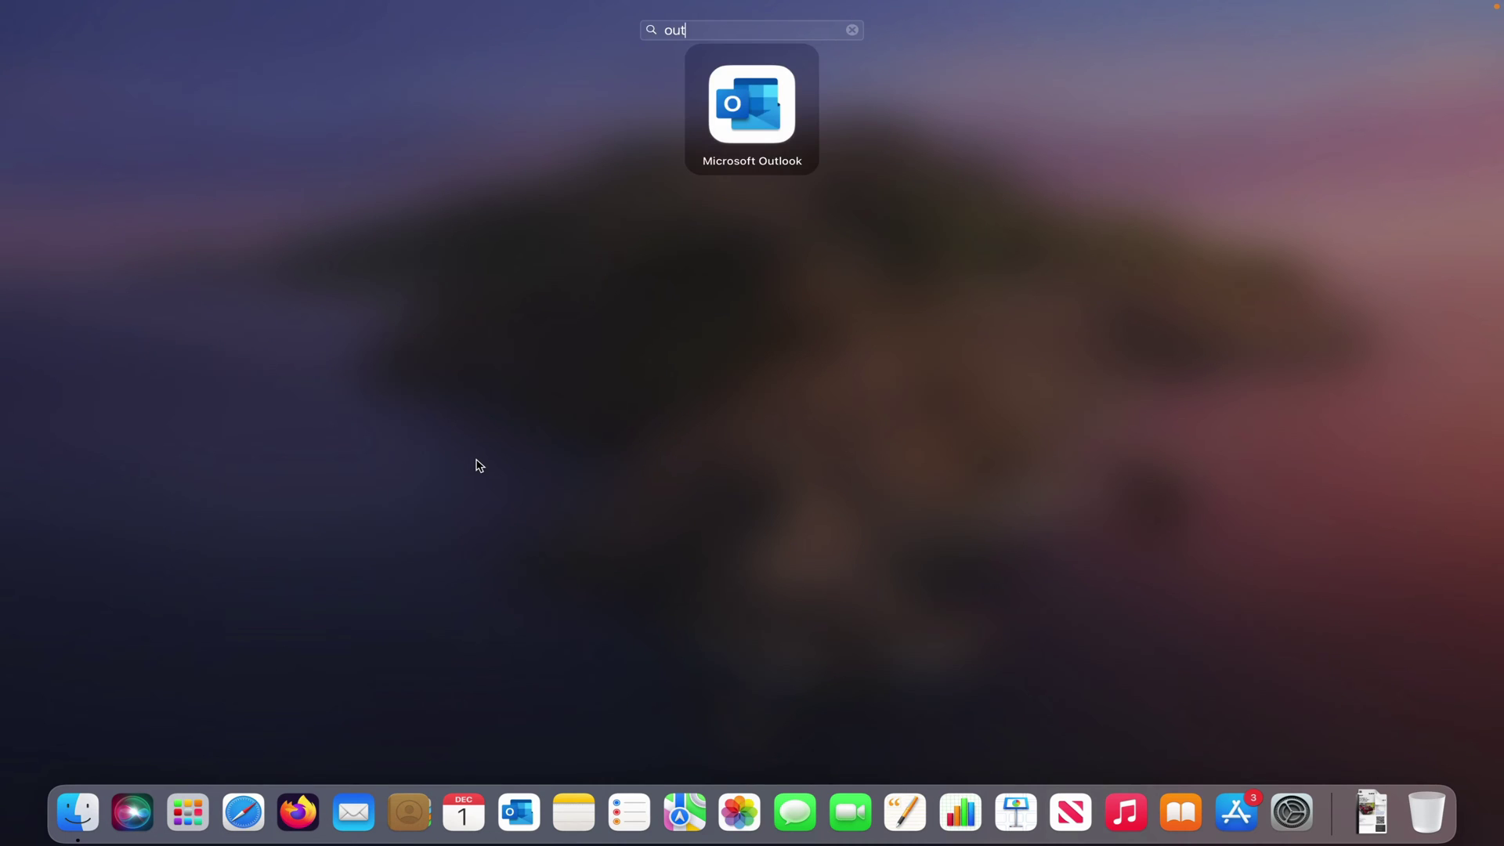
{"action": "key", "text": "Return"}
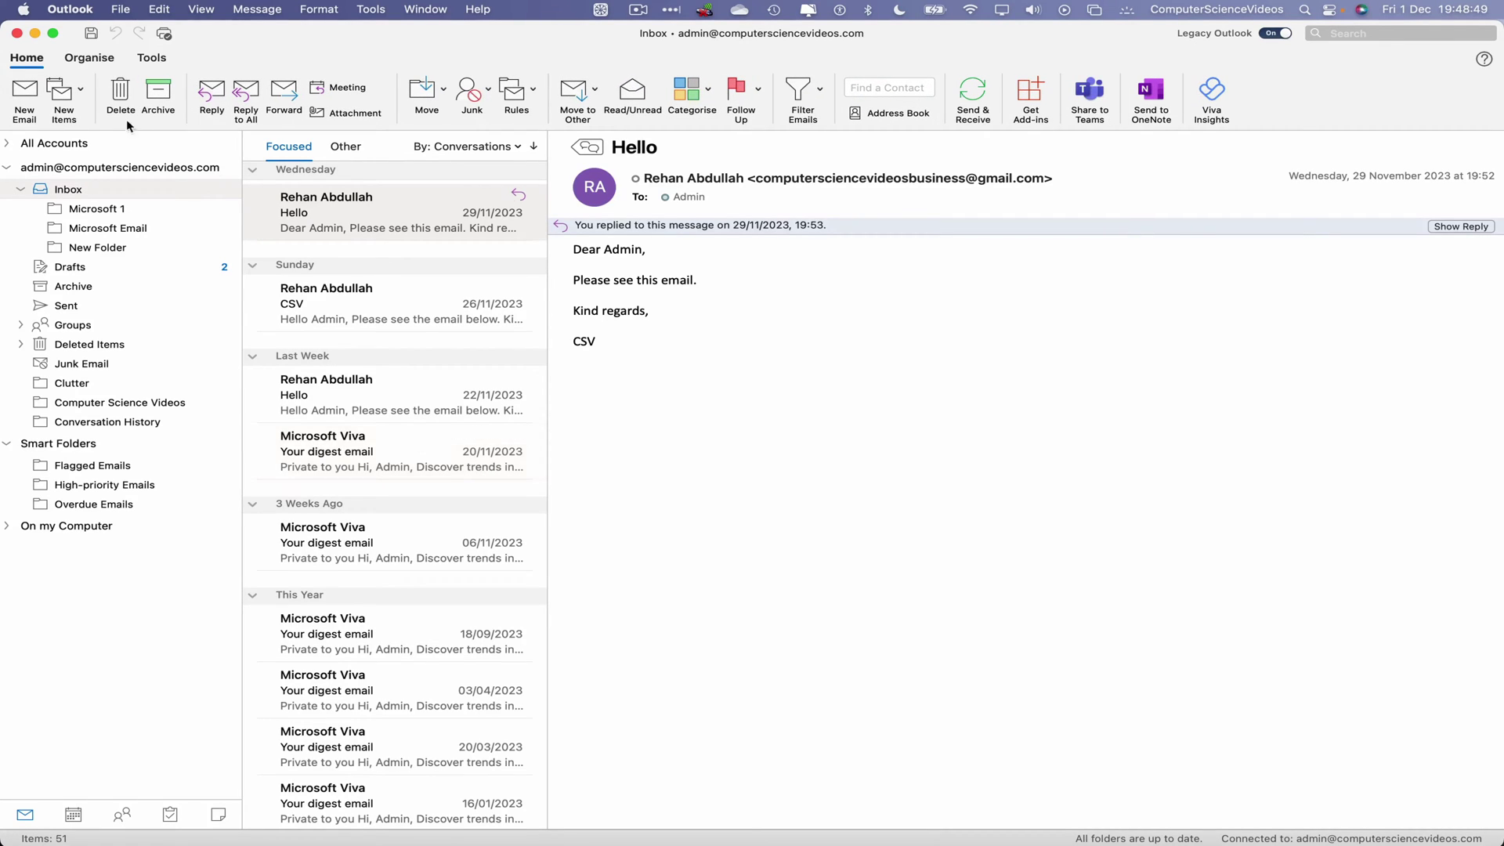
Step: Start a new email, show the templates list and insert the Thanks template into the body
{"action": "left_click", "coordinate": [22, 90]}
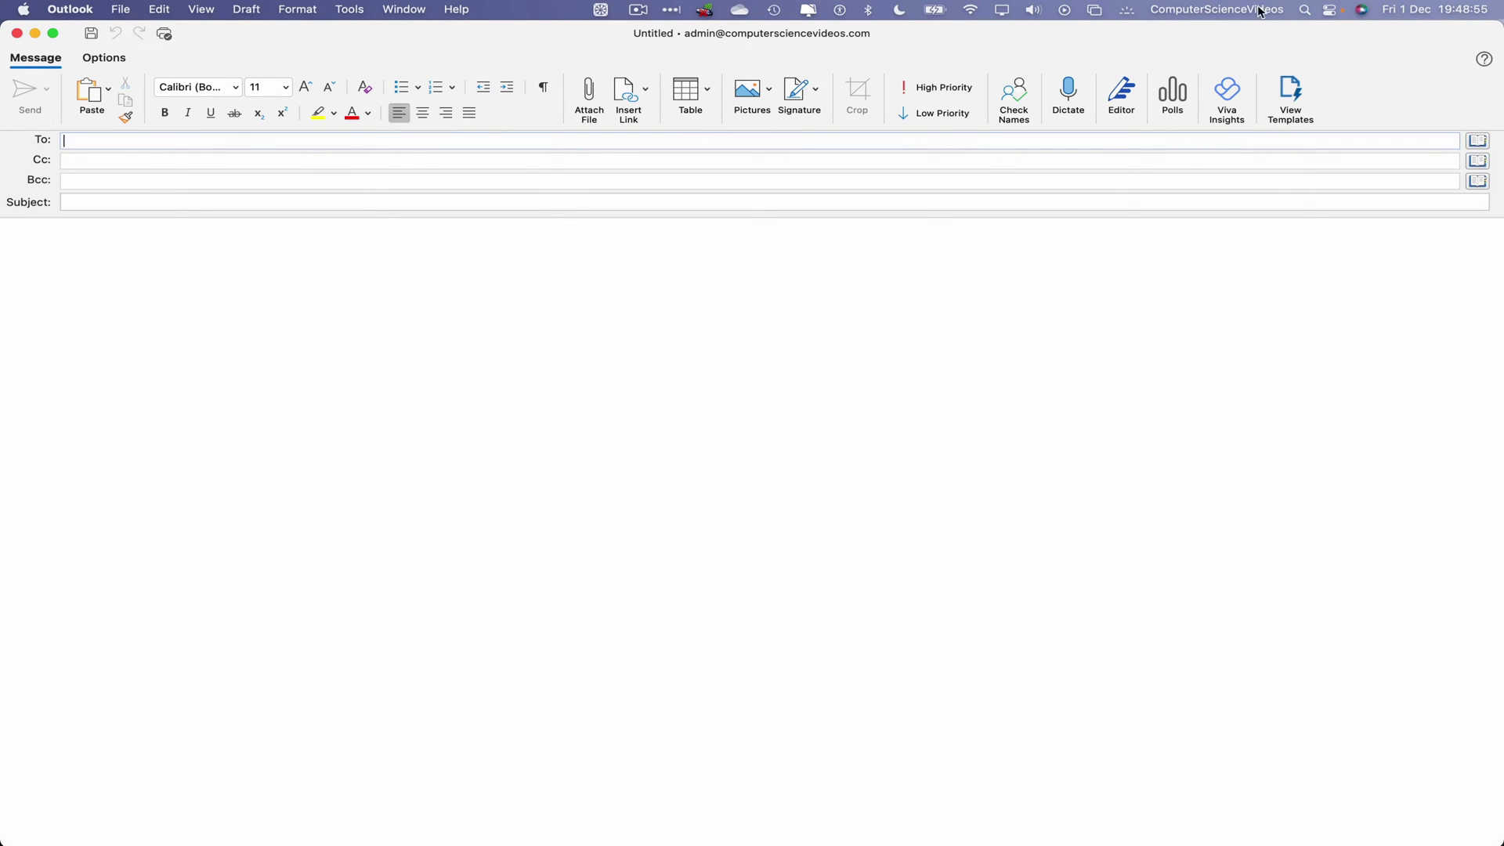
{"action": "left_click", "coordinate": [1293, 96]}
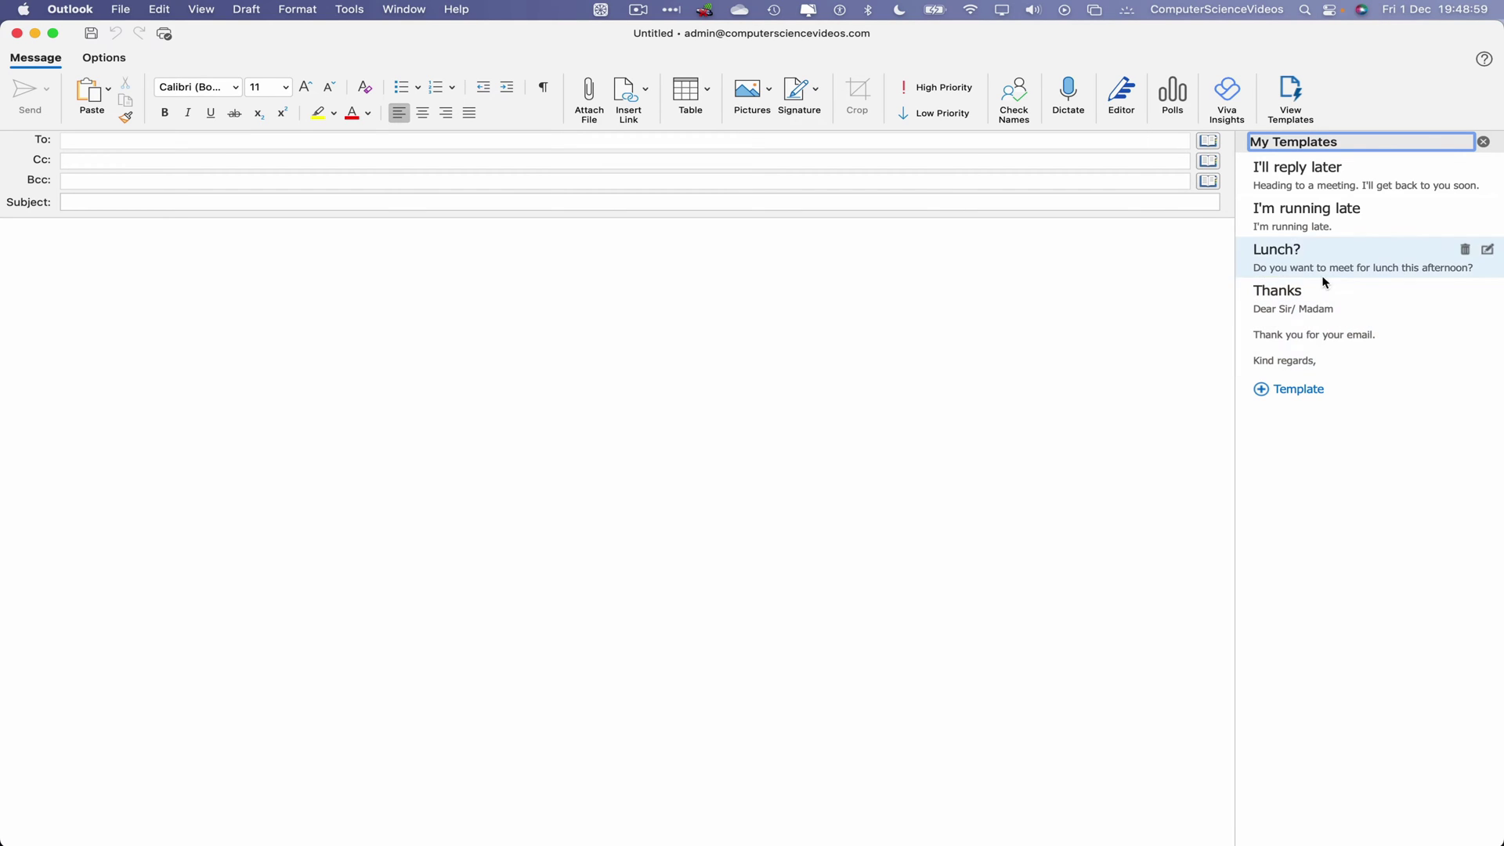
{"action": "left_click", "coordinate": [510, 245]}
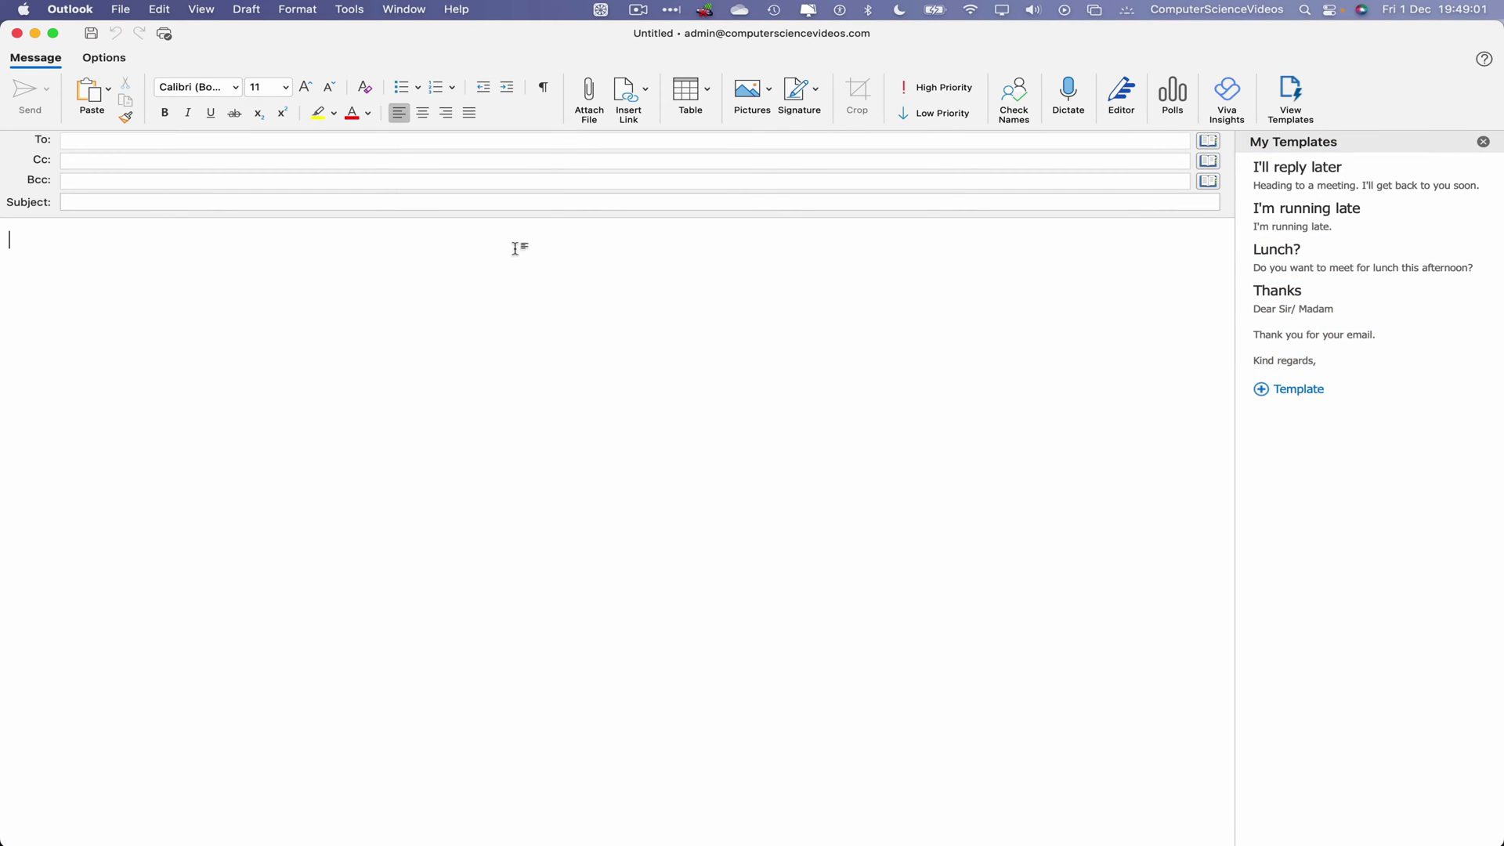
{"action": "left_click", "coordinate": [1349, 311]}
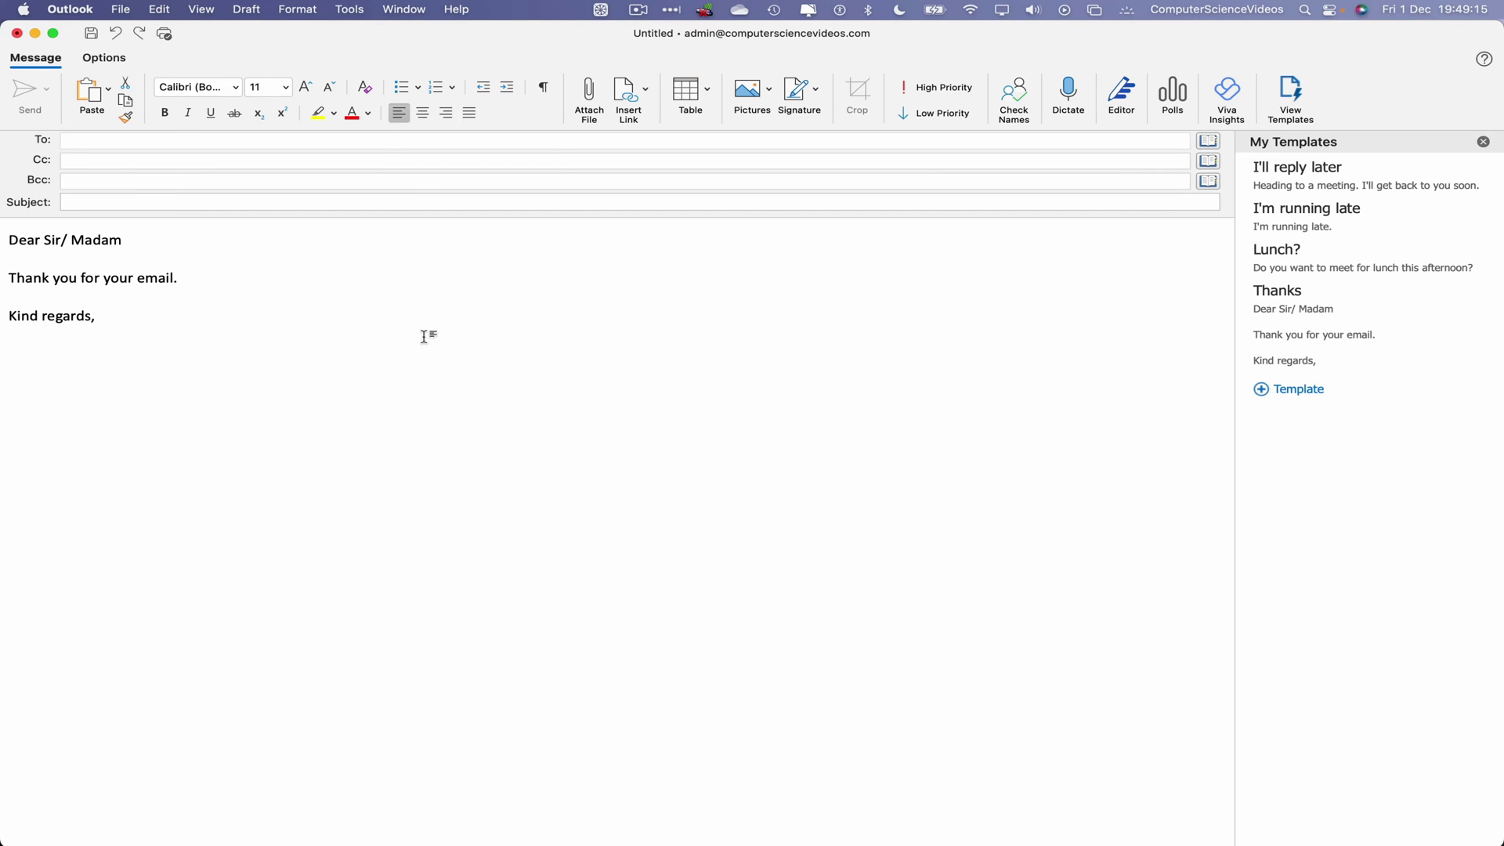
Step: Delete the inserted template text, reinsert it, then undo so the body is empty
{"action": "left_click_drag", "start_coordinate": [232, 328], "coordinate": [3, 243]}
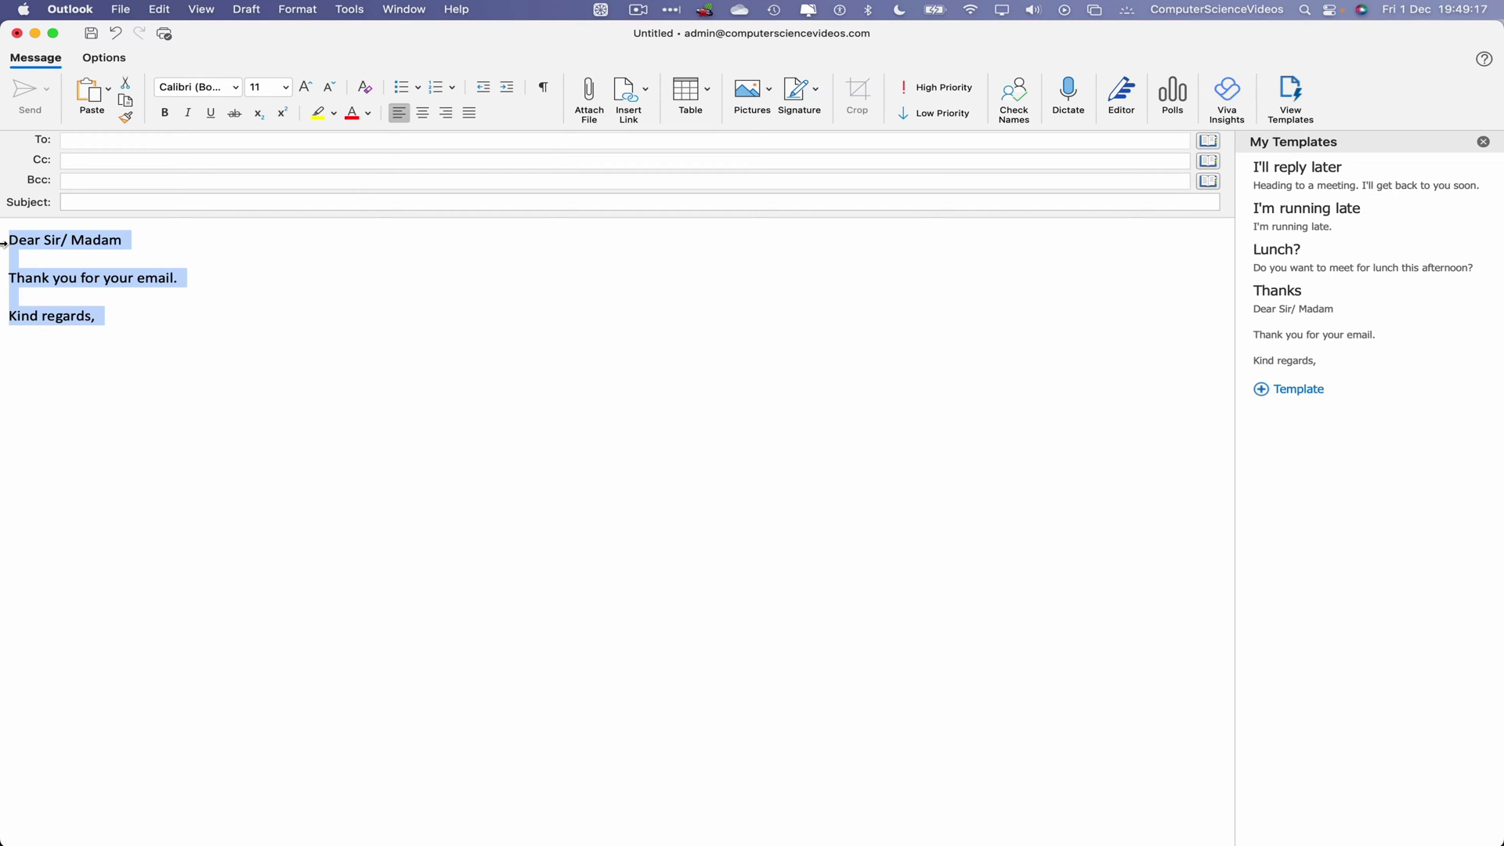
{"action": "key", "text": "BackSpace"}
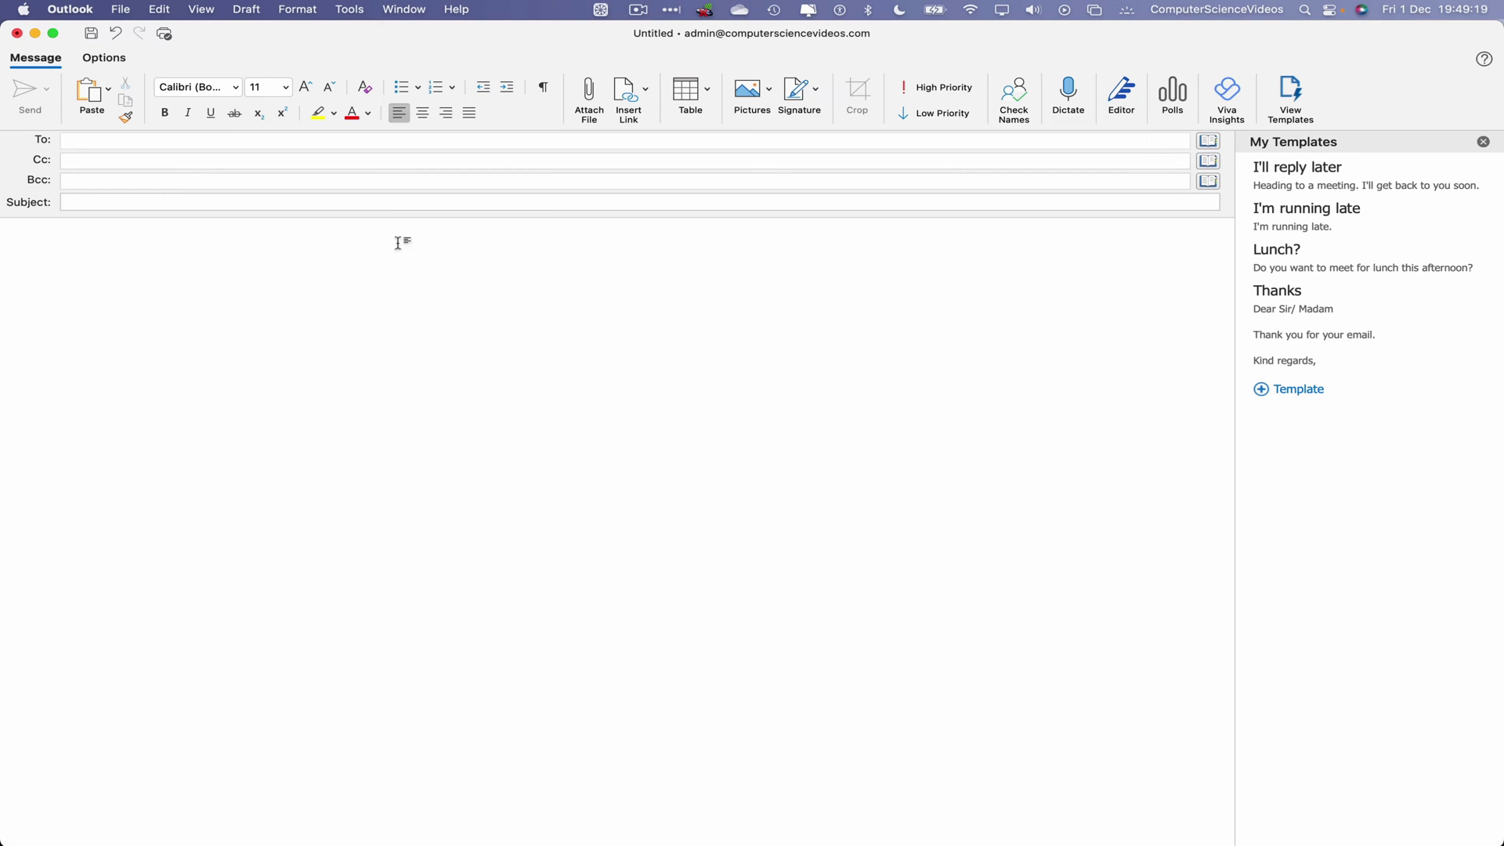
{"action": "left_click", "coordinate": [1391, 326]}
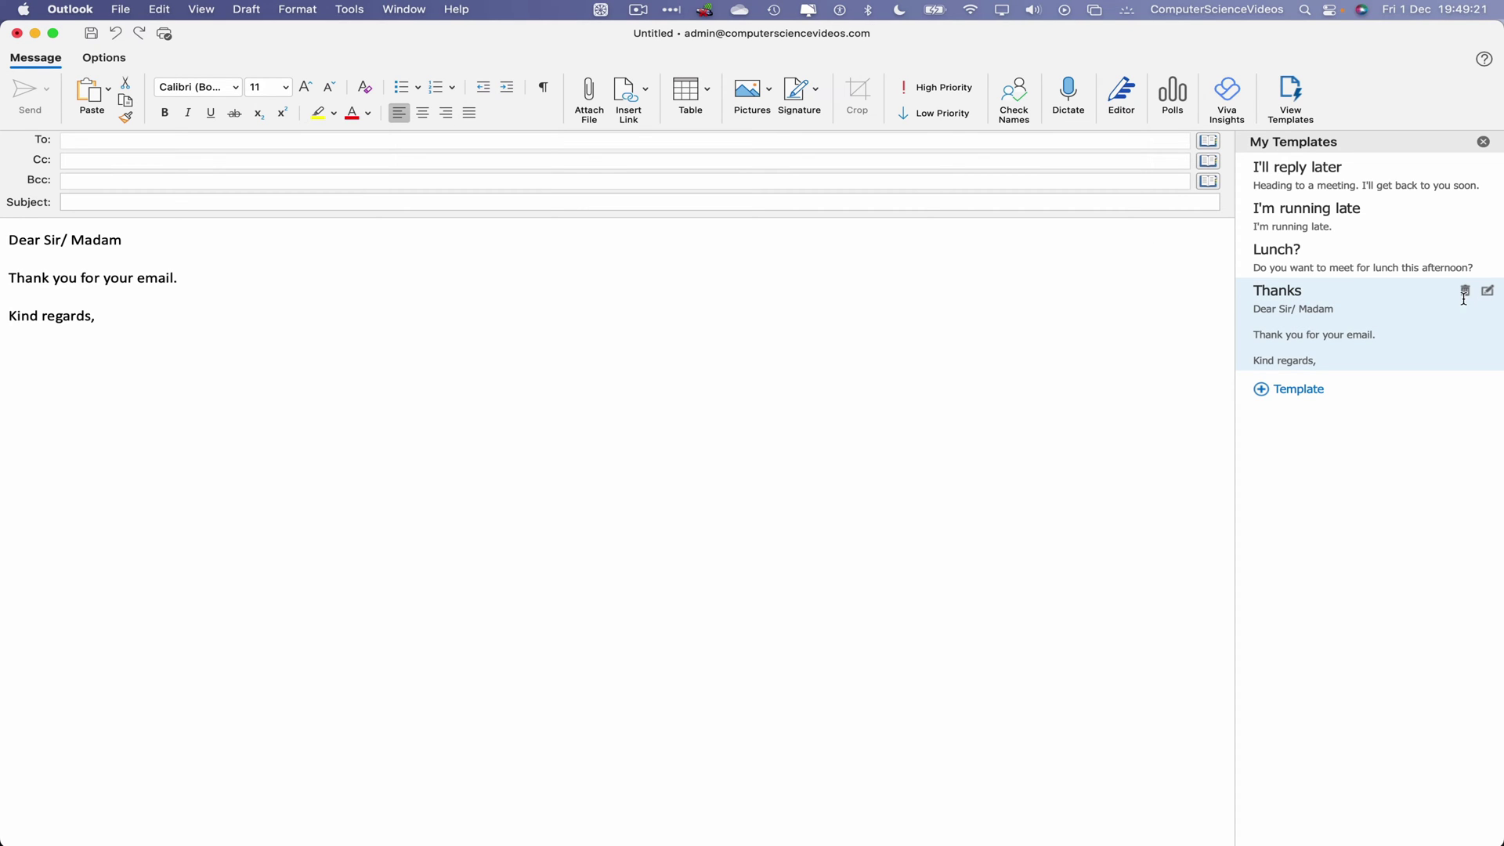
{"action": "key", "text": "super+z"}
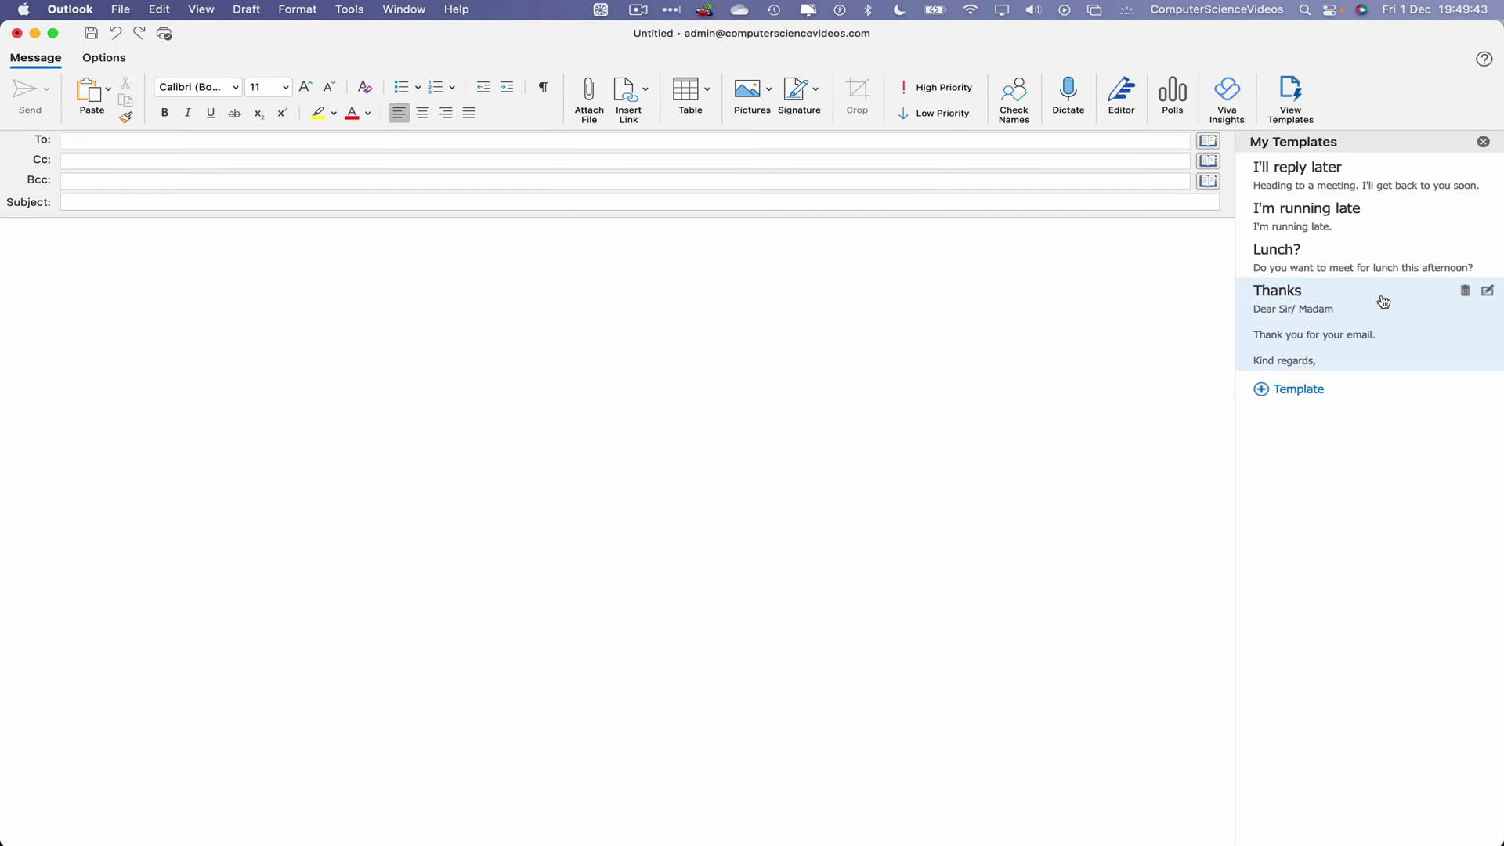
Step: Rename the Thanks template to 'Thanks for your email'
{"action": "left_click", "coordinate": [1488, 293]}
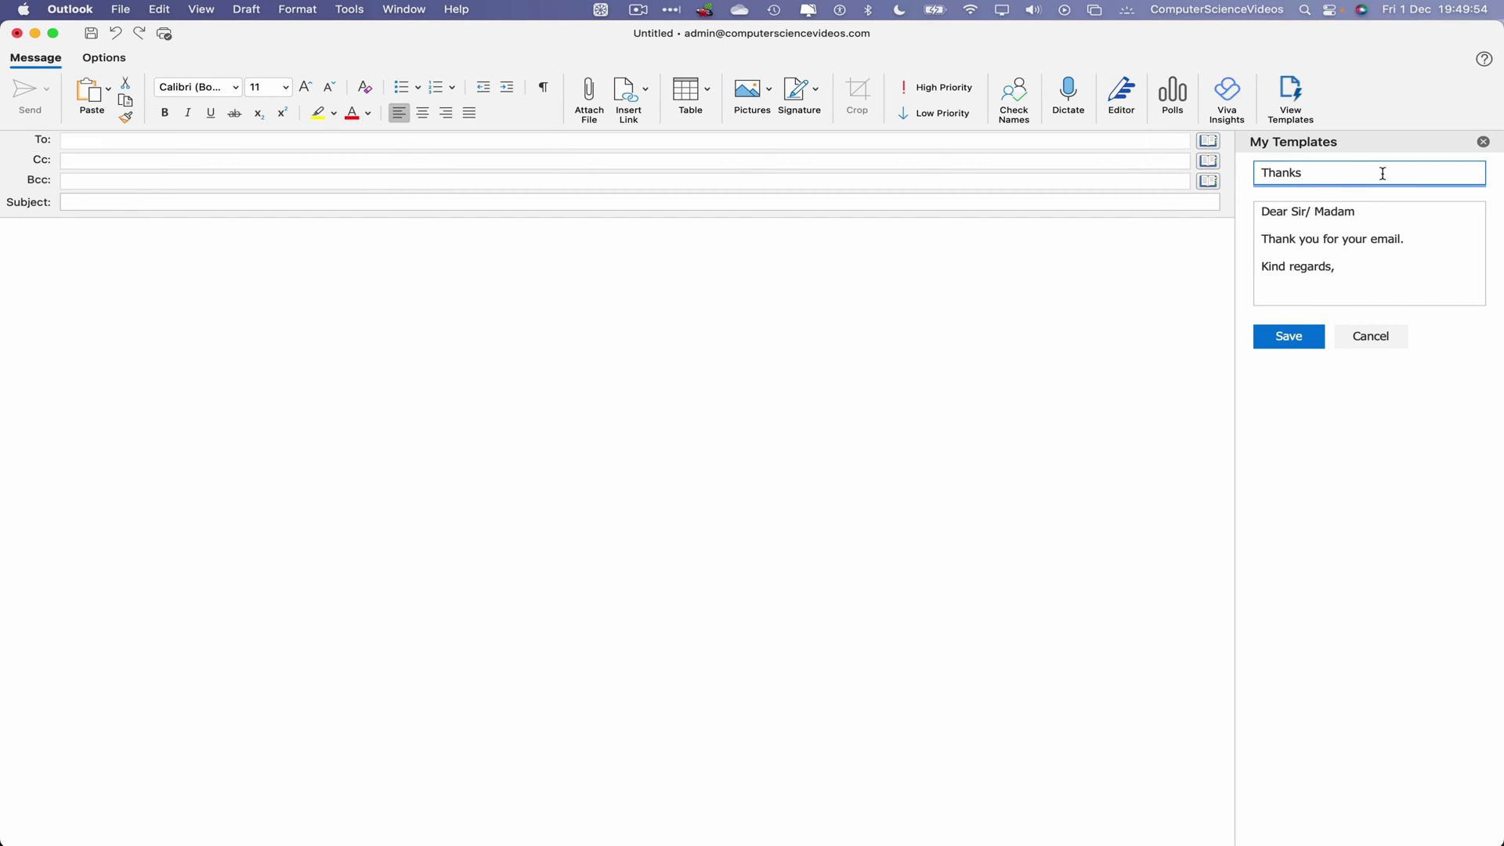
{"action": "type", "text": "for your emaill"}
Step: Add 'I am waiting for your response.' above Kind regards, and save the template
{"action": "left_click", "coordinate": [1441, 242]}
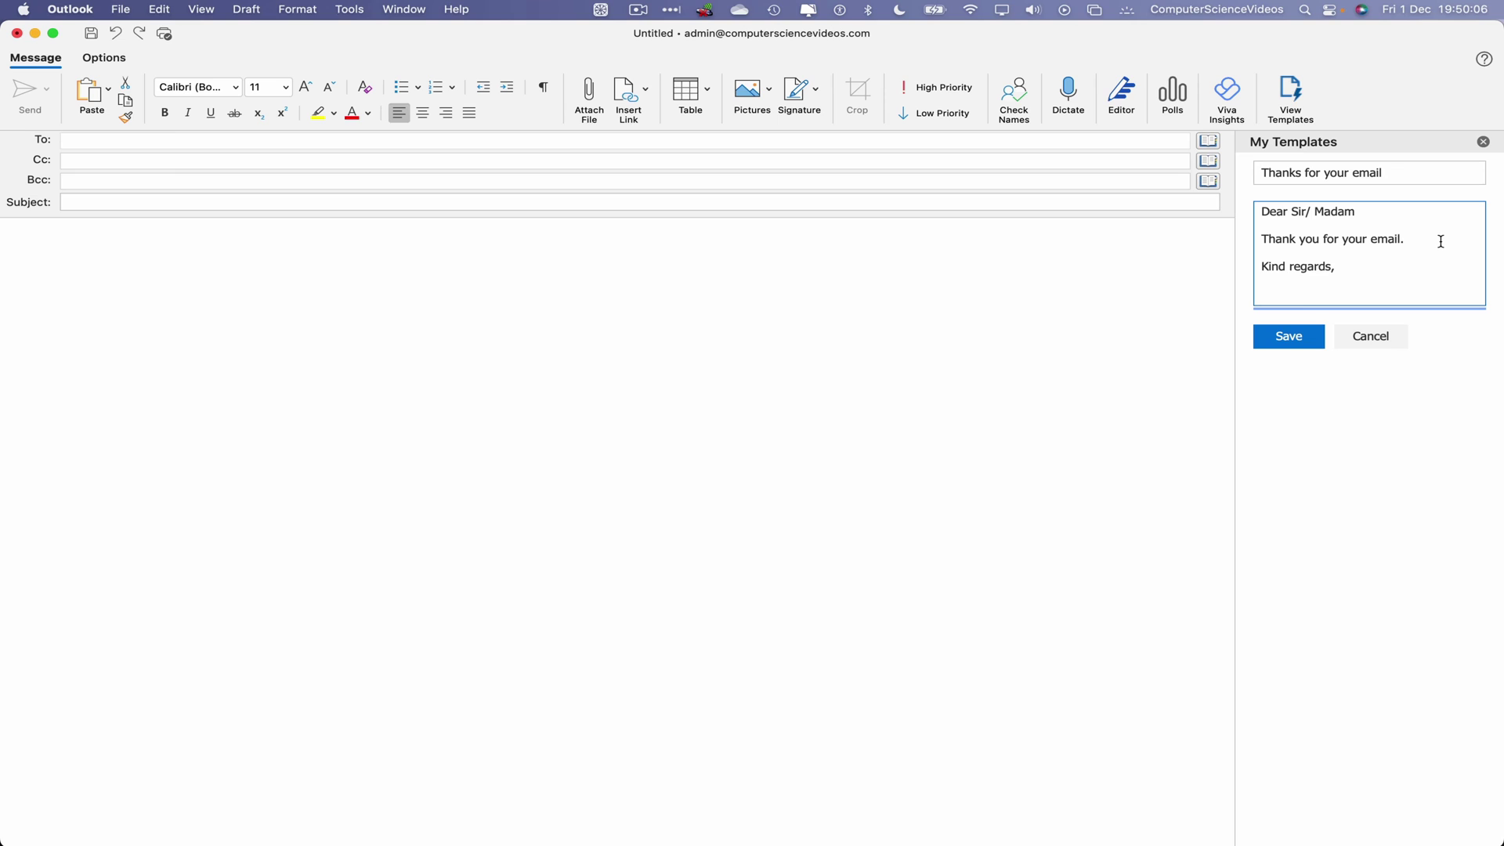
{"action": "key", "text": "Return"}
{"action": "type", "text": "I am waiting f"}
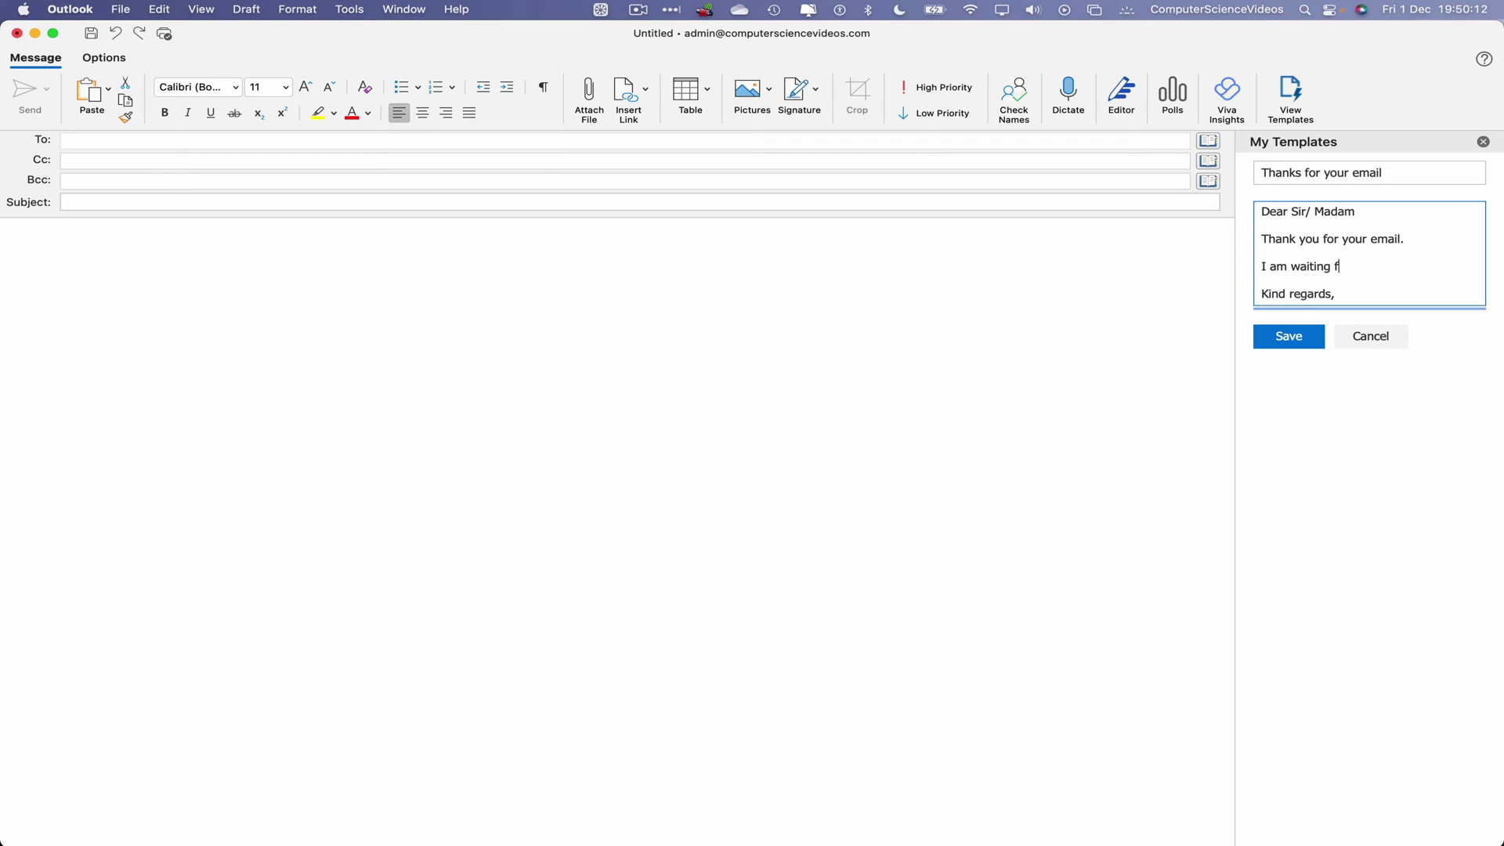
{"action": "type", "text": "or your response."}
{"action": "left_click", "coordinate": [1339, 302]}
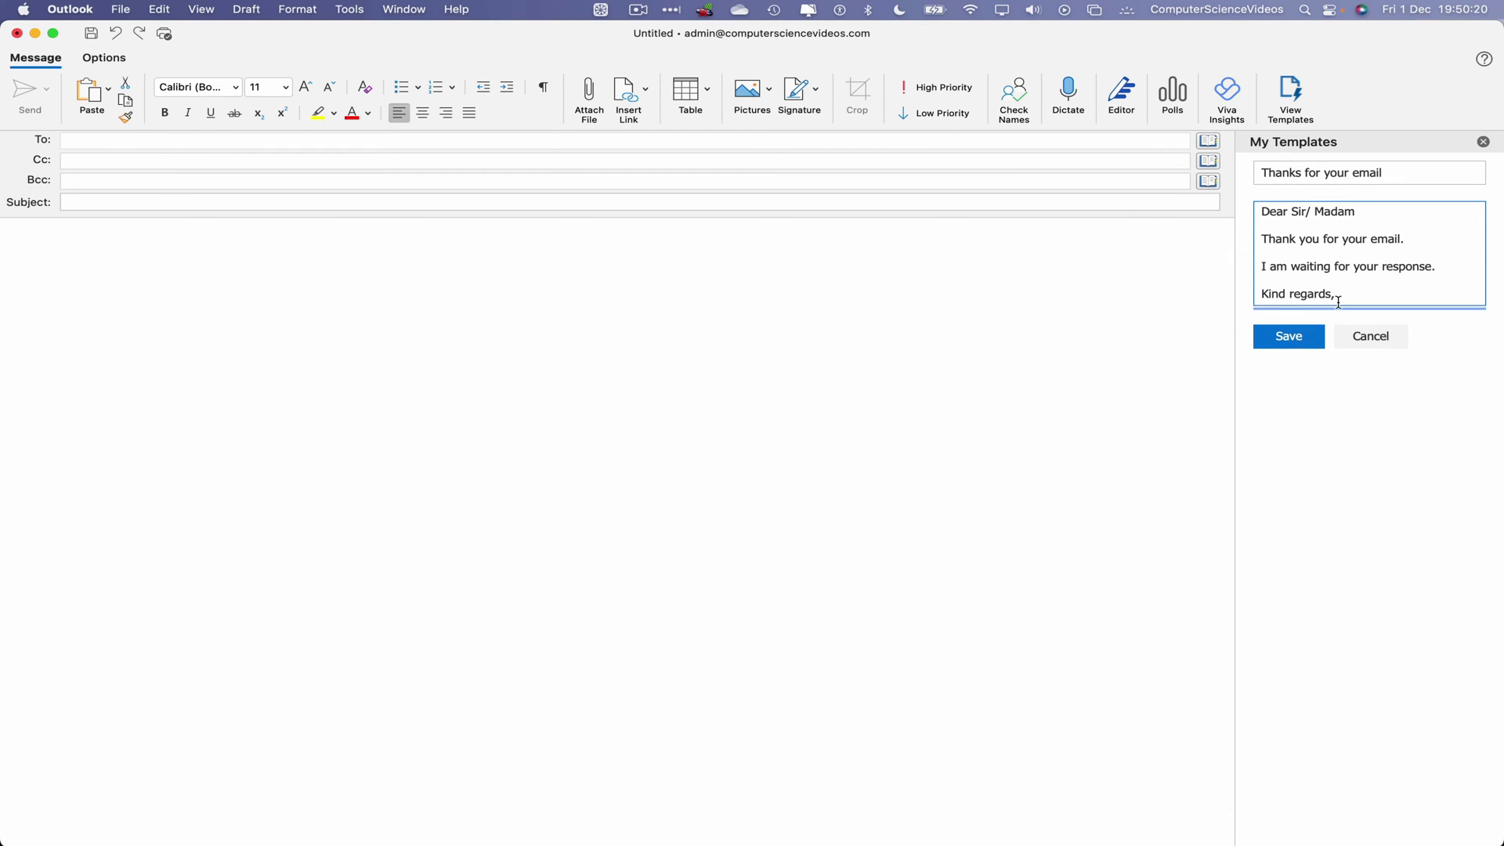
{"action": "left_click", "coordinate": [1294, 340]}
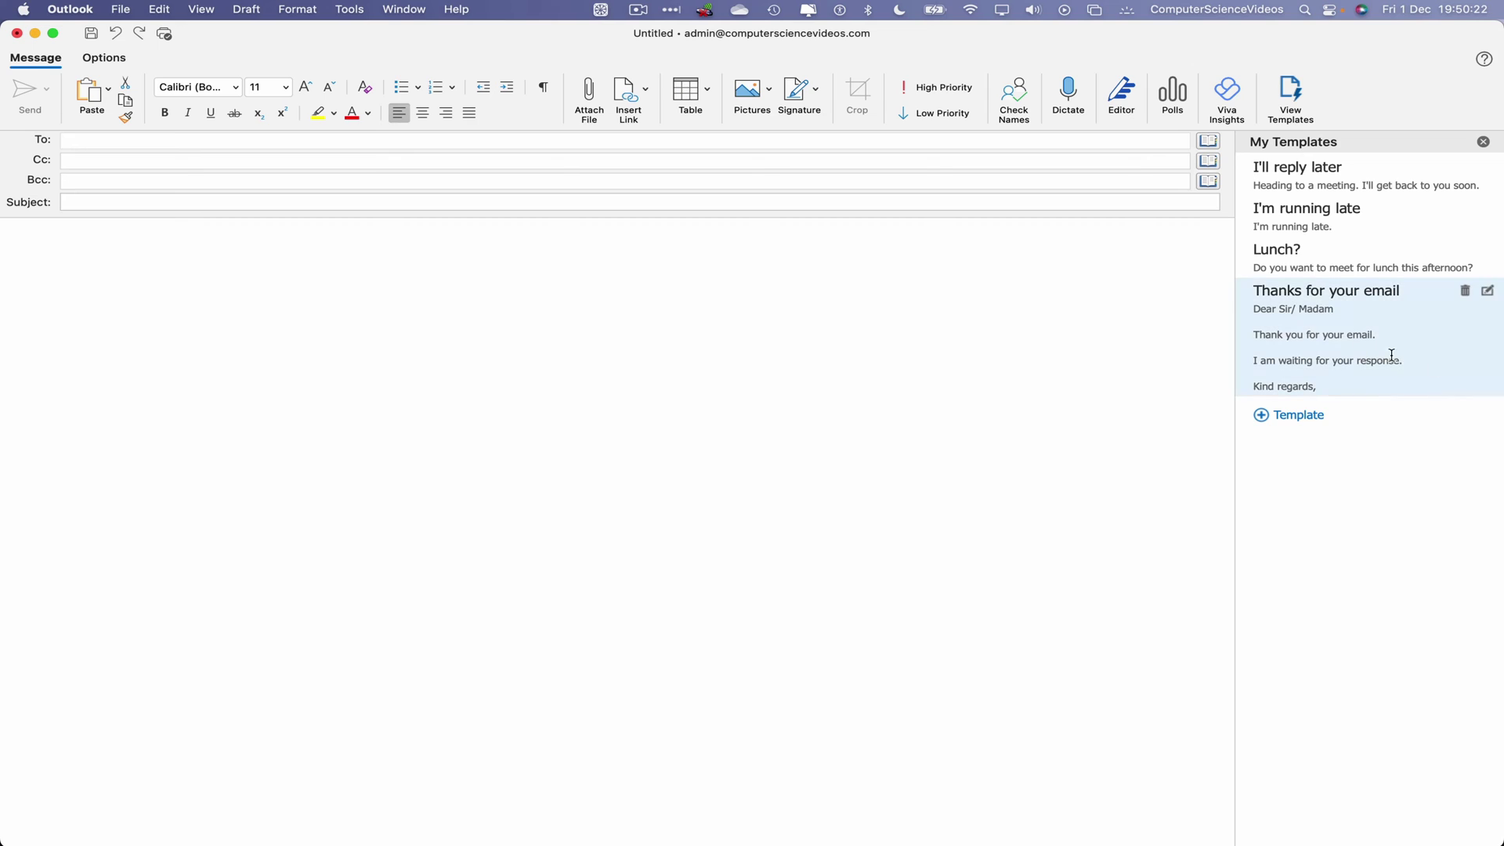
Step: Close the templates pane, discard the unsent message and minimize Outlook
{"action": "left_click", "coordinate": [1483, 142]}
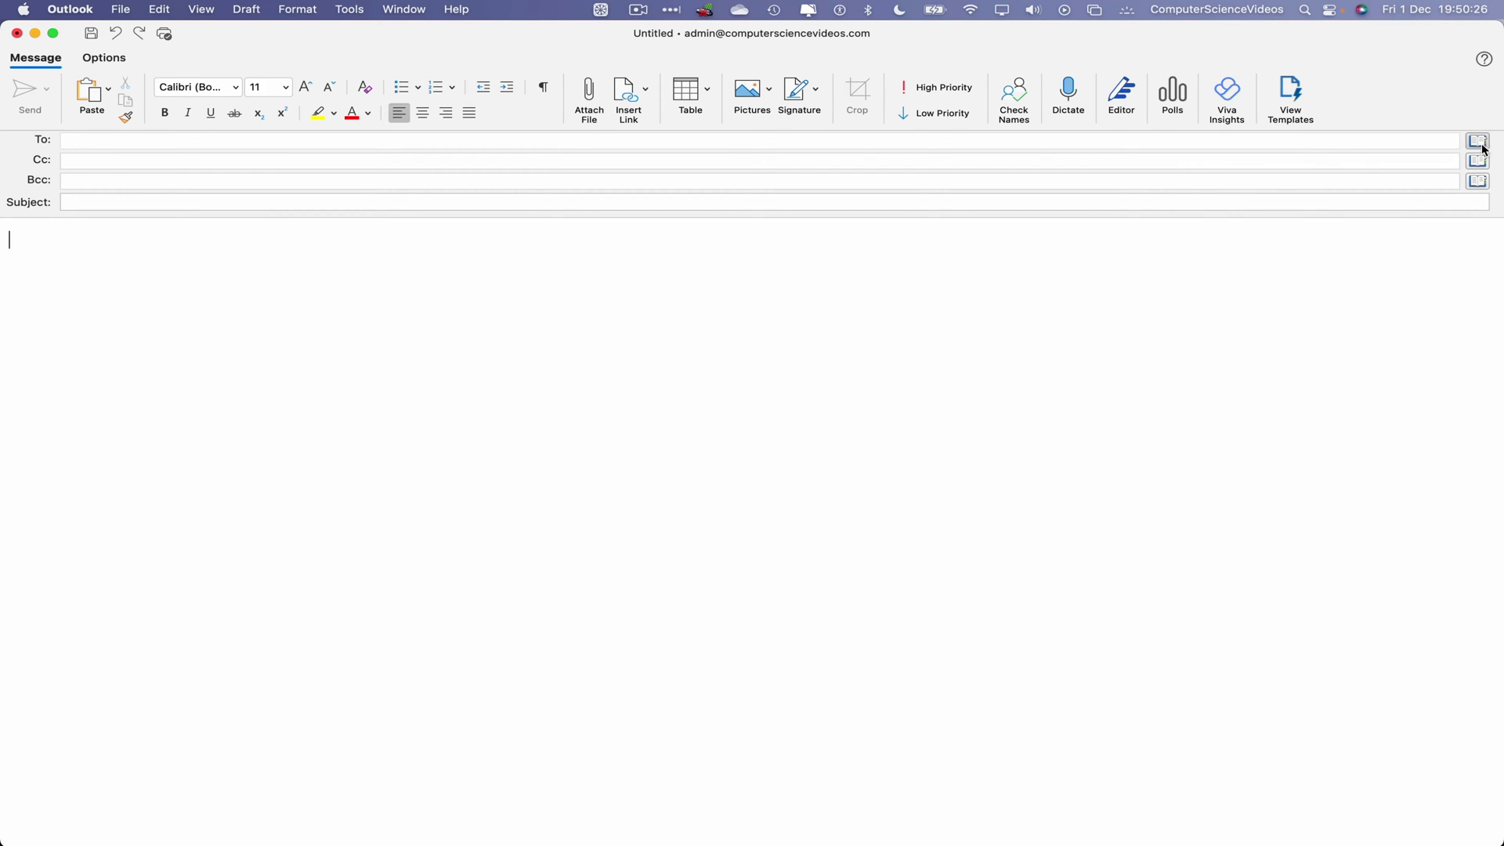
{"action": "left_click", "coordinate": [17, 33]}
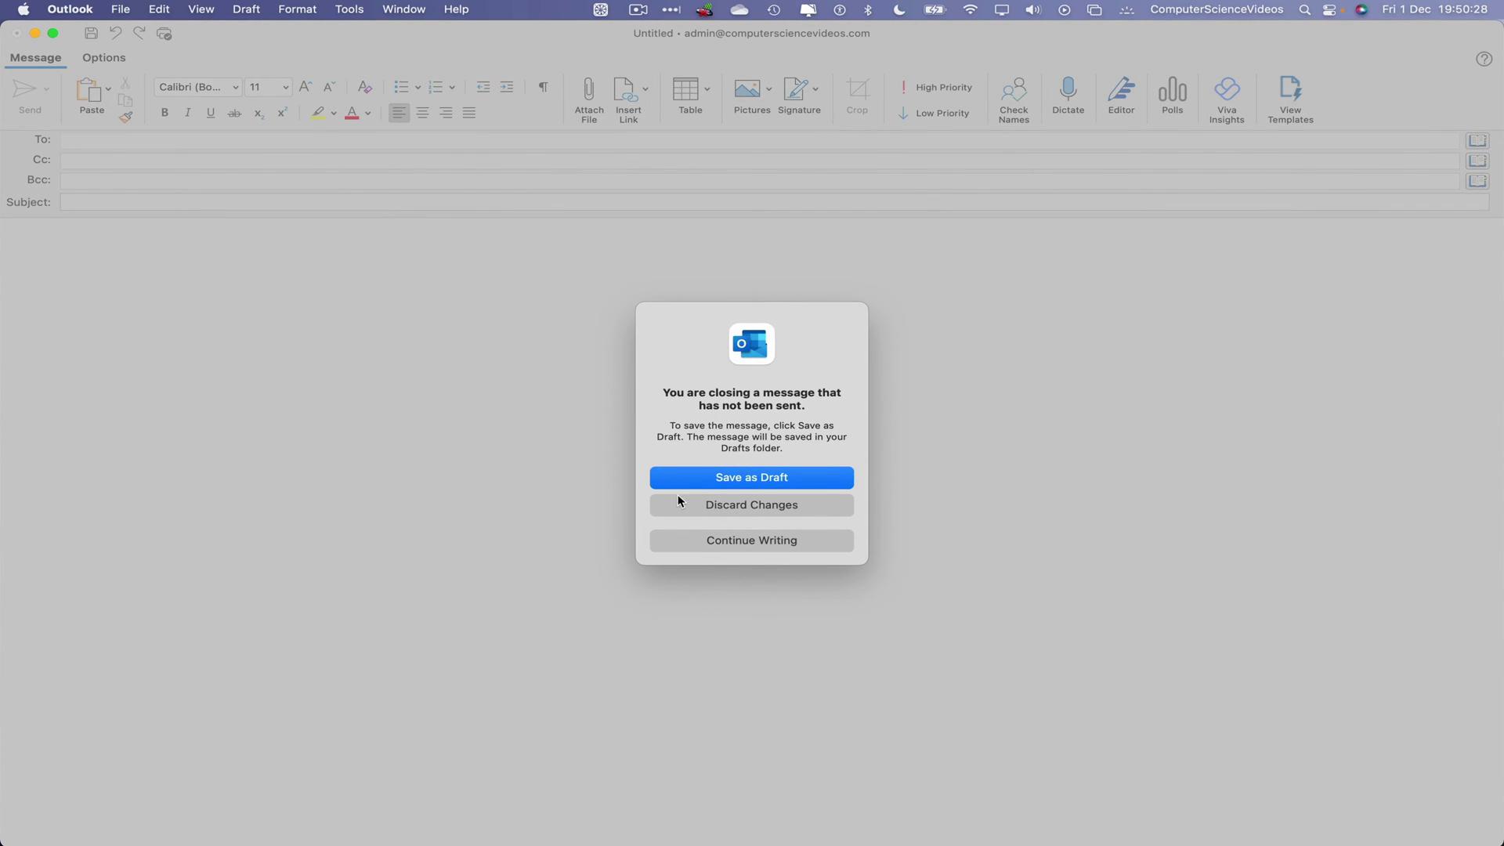
{"action": "left_click", "coordinate": [761, 505]}
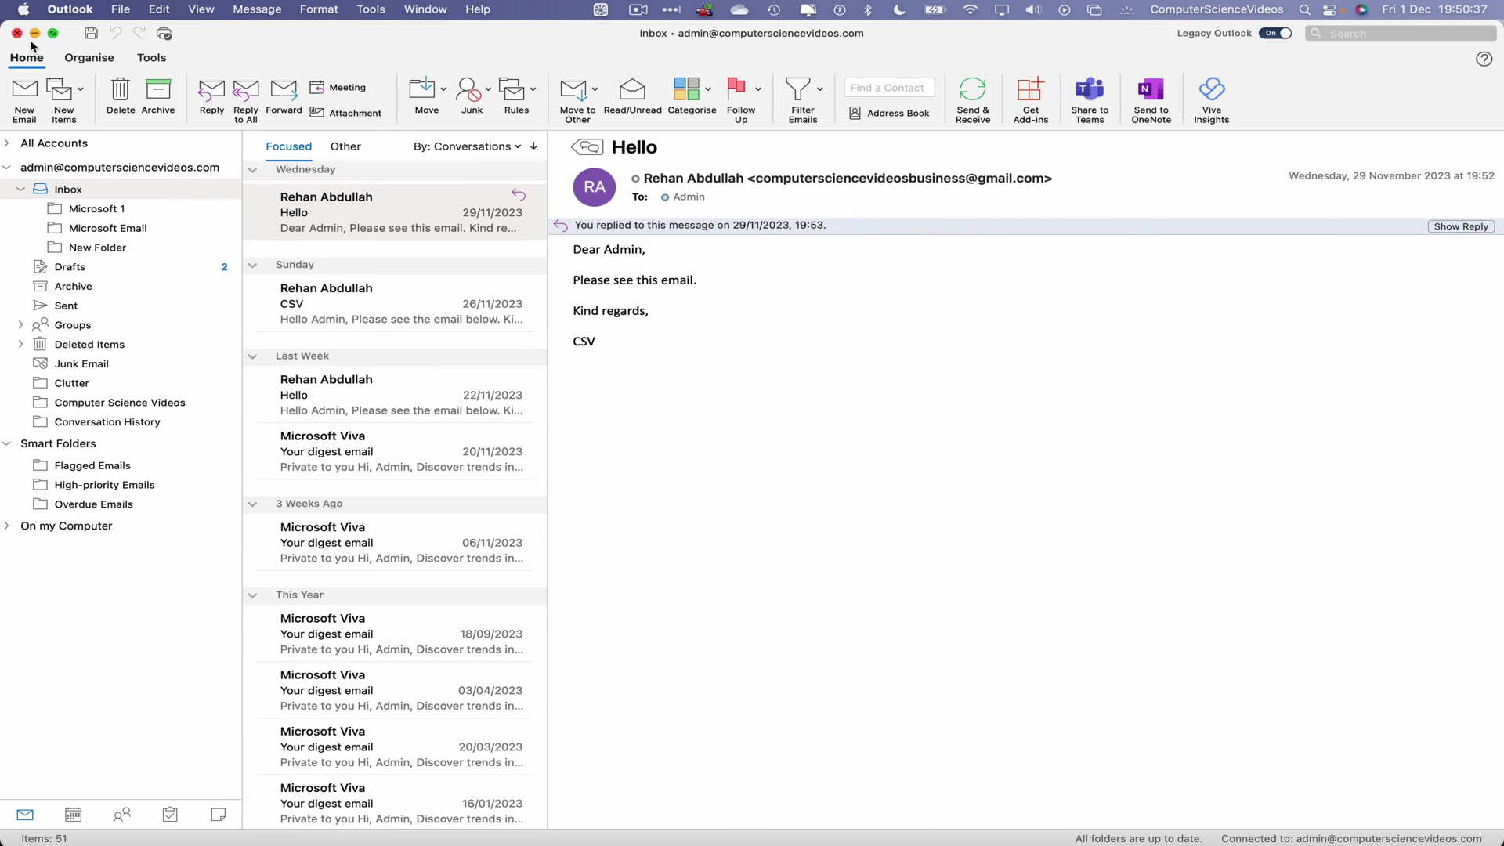
{"action": "left_click", "coordinate": [34, 32]}
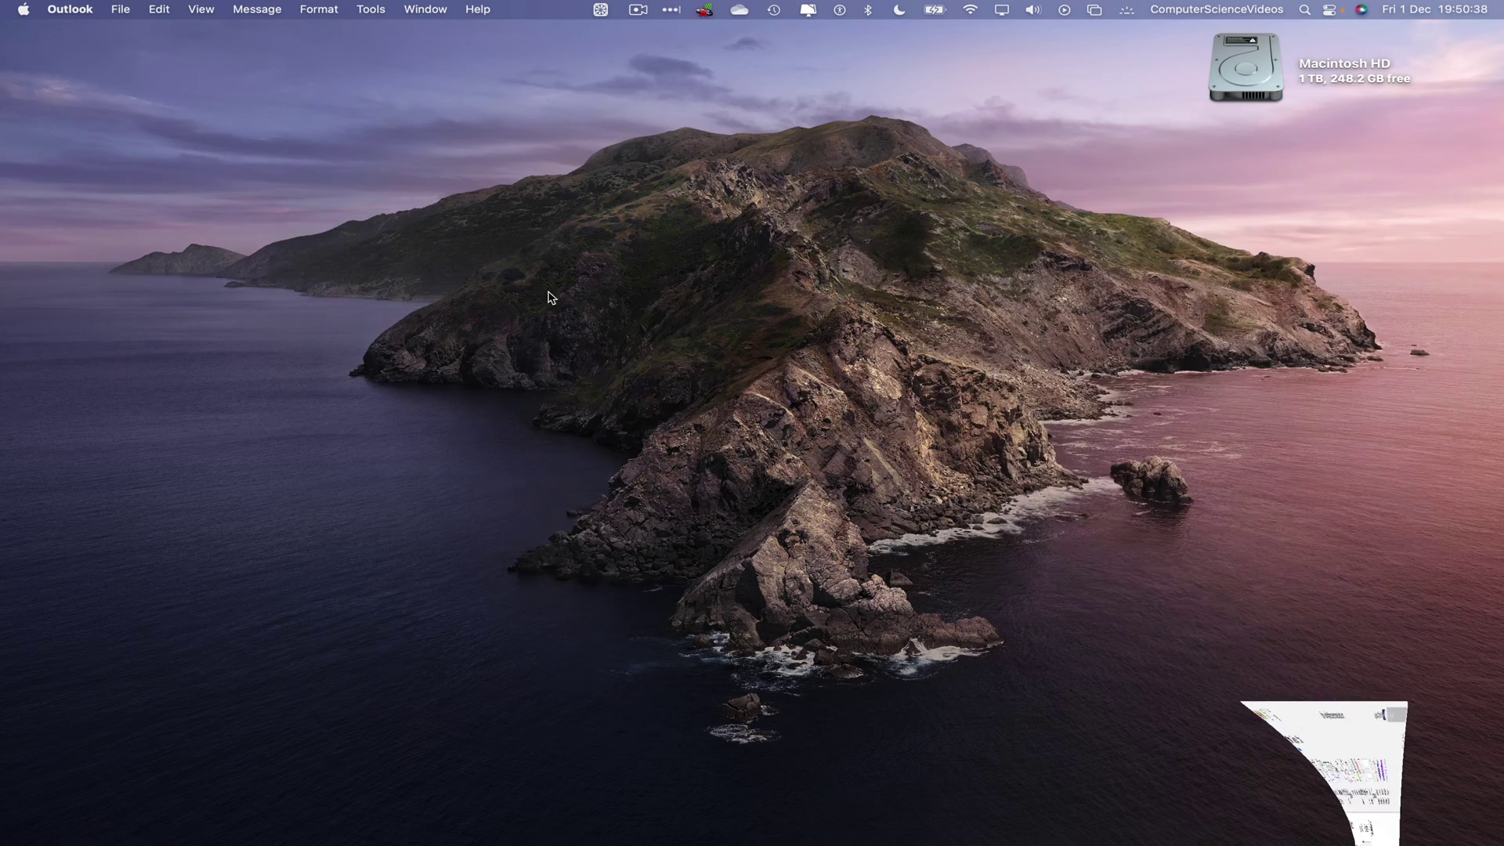
Step: Launch Google Chrome from Launchpad by searching 'chr'
{"action": "mouse_move", "coordinate": [285, 814]}
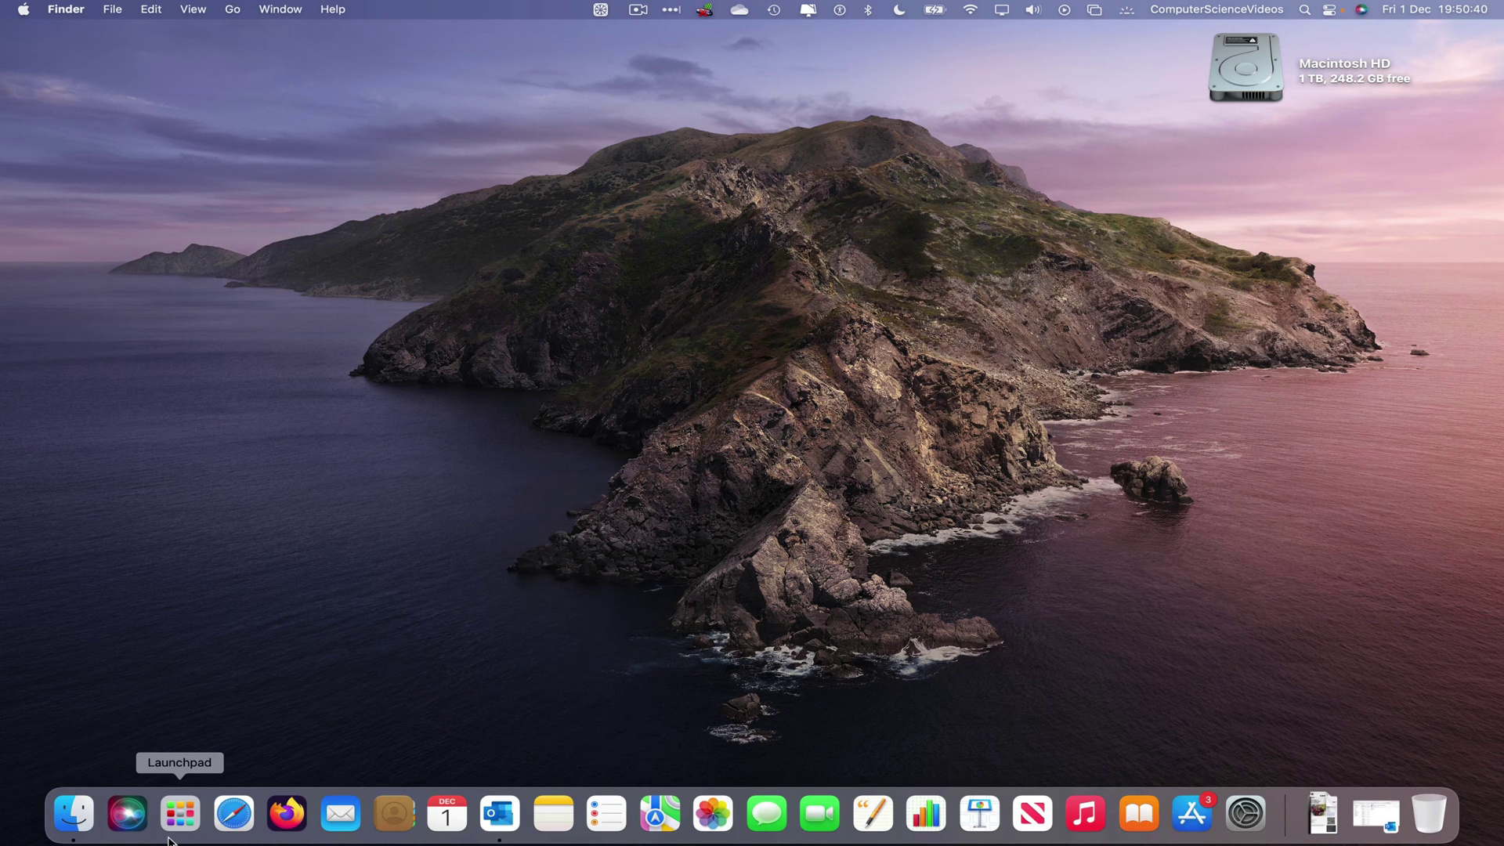
{"action": "left_click", "coordinate": [180, 814]}
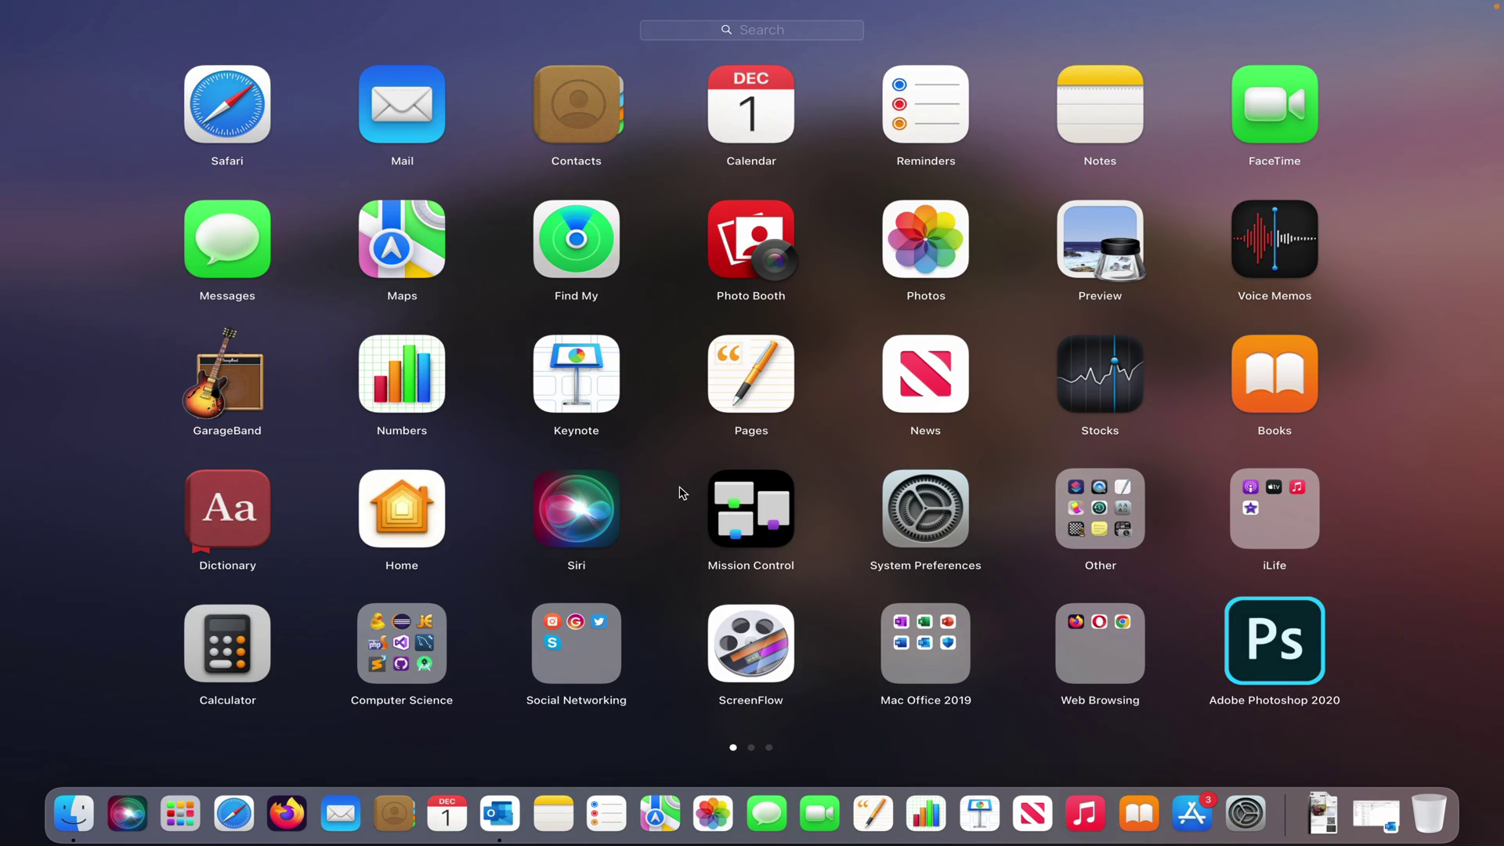
{"action": "type", "text": "chr"}
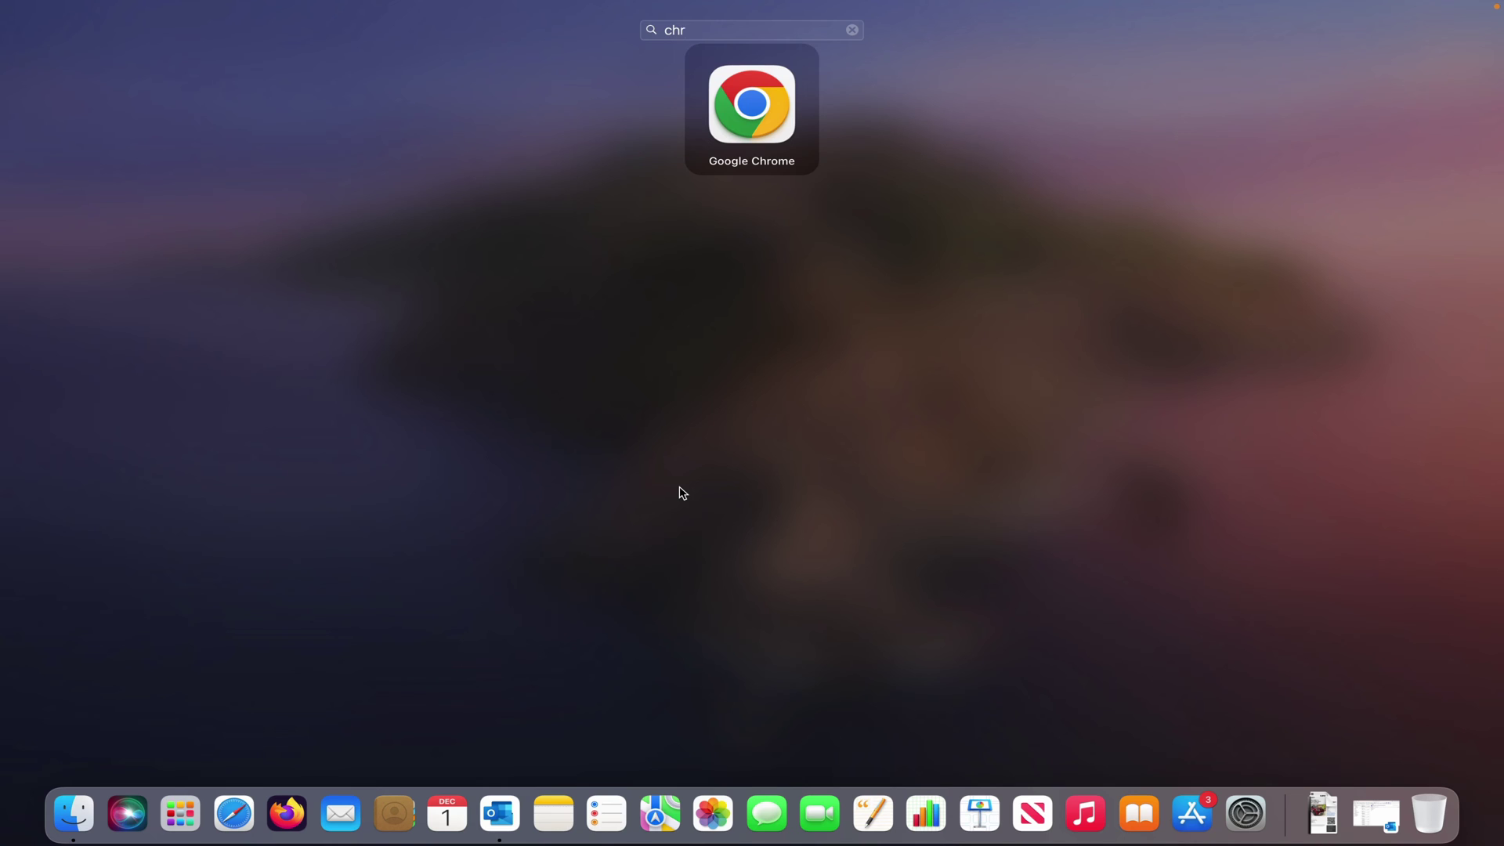
{"action": "key", "text": "Return"}
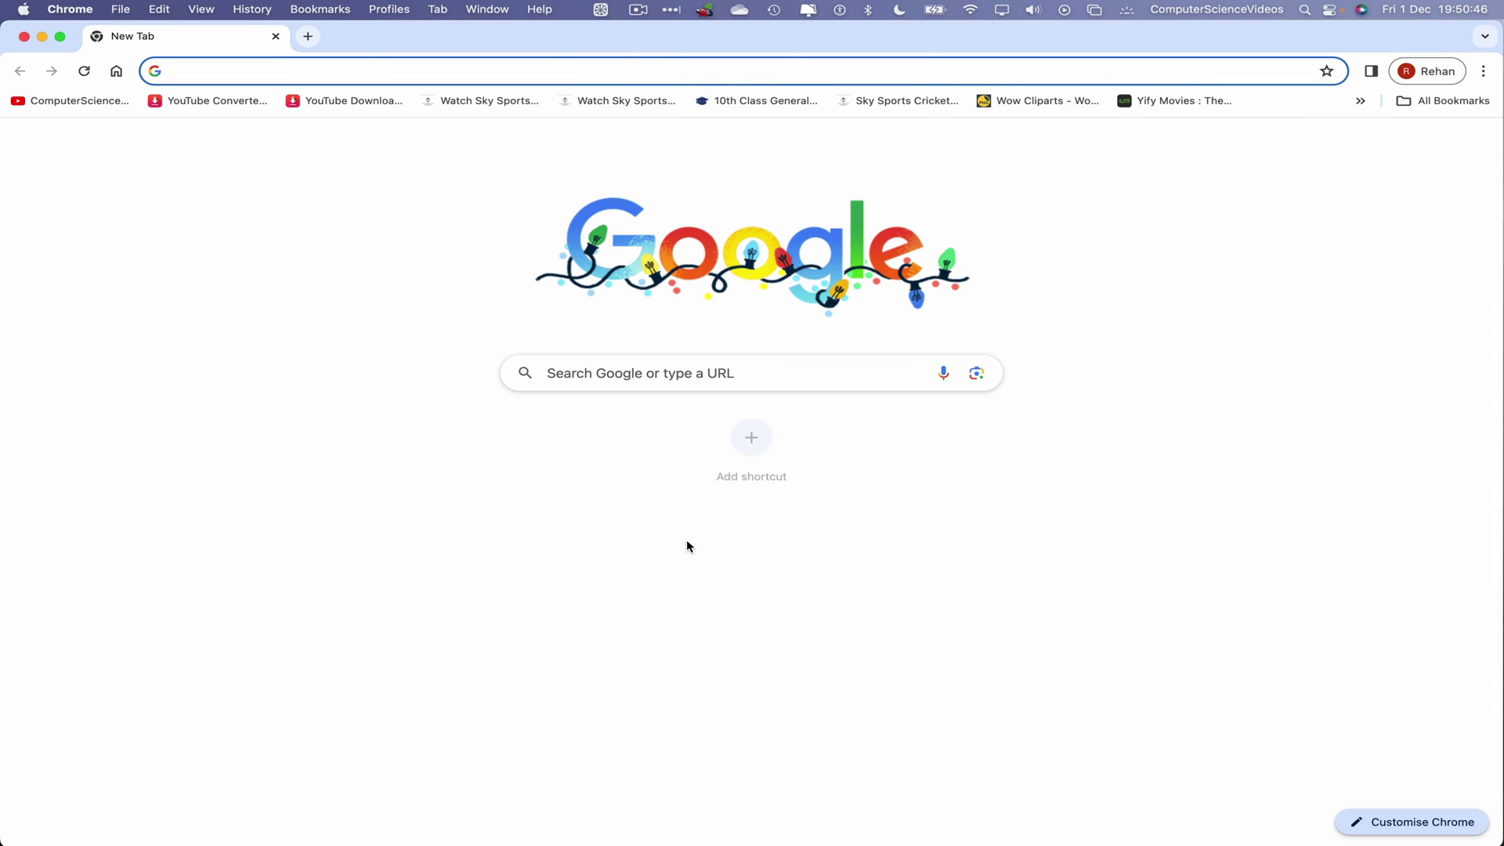
Step: Open Gmail, start a full-size new message and choose the suggested admin address as recipient
{"action": "left_click", "coordinate": [1320, 145]}
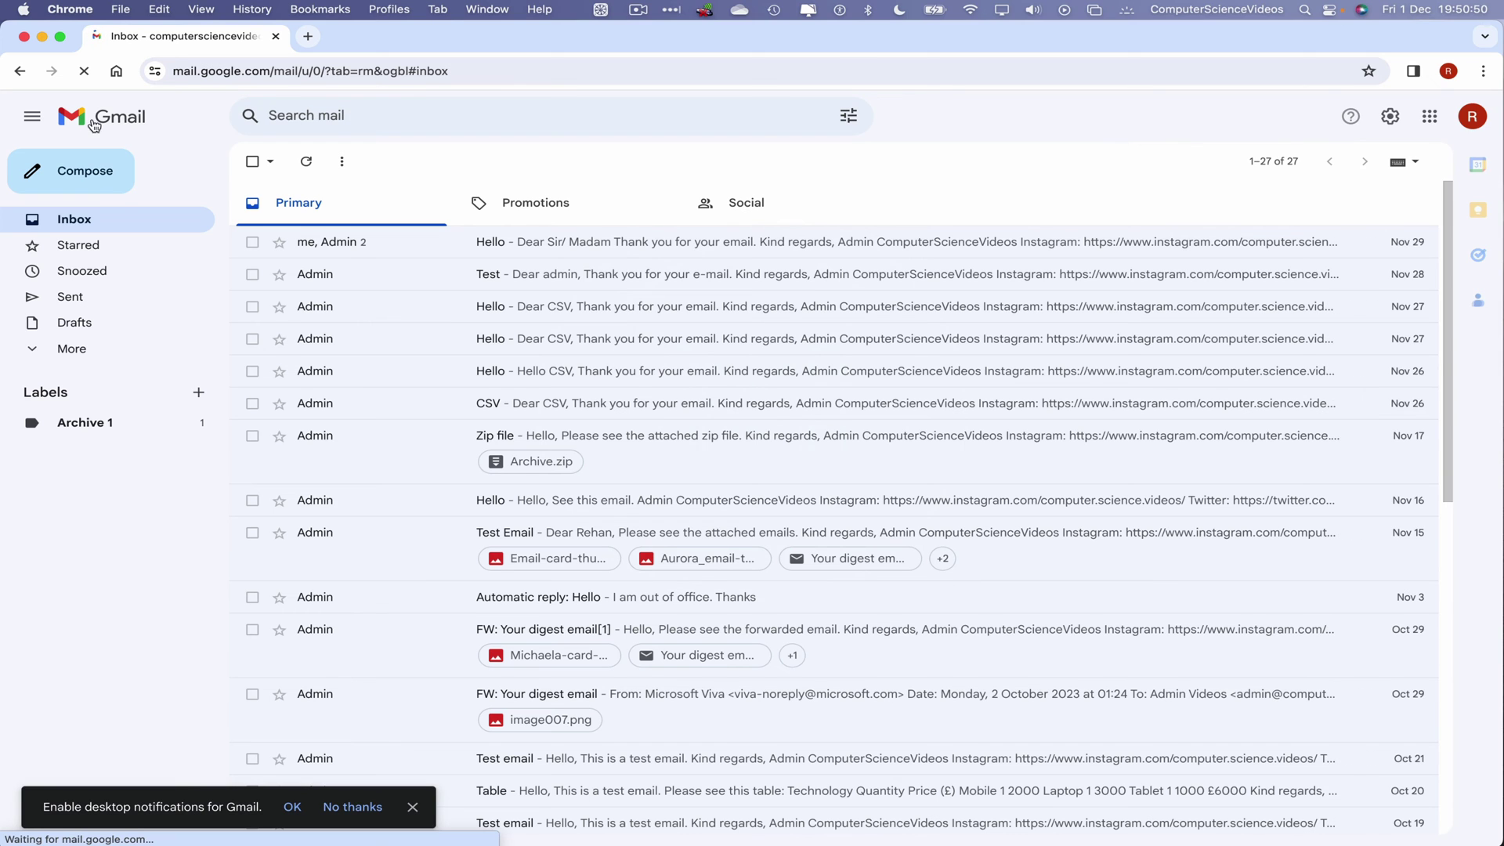
{"action": "left_click", "coordinate": [78, 172]}
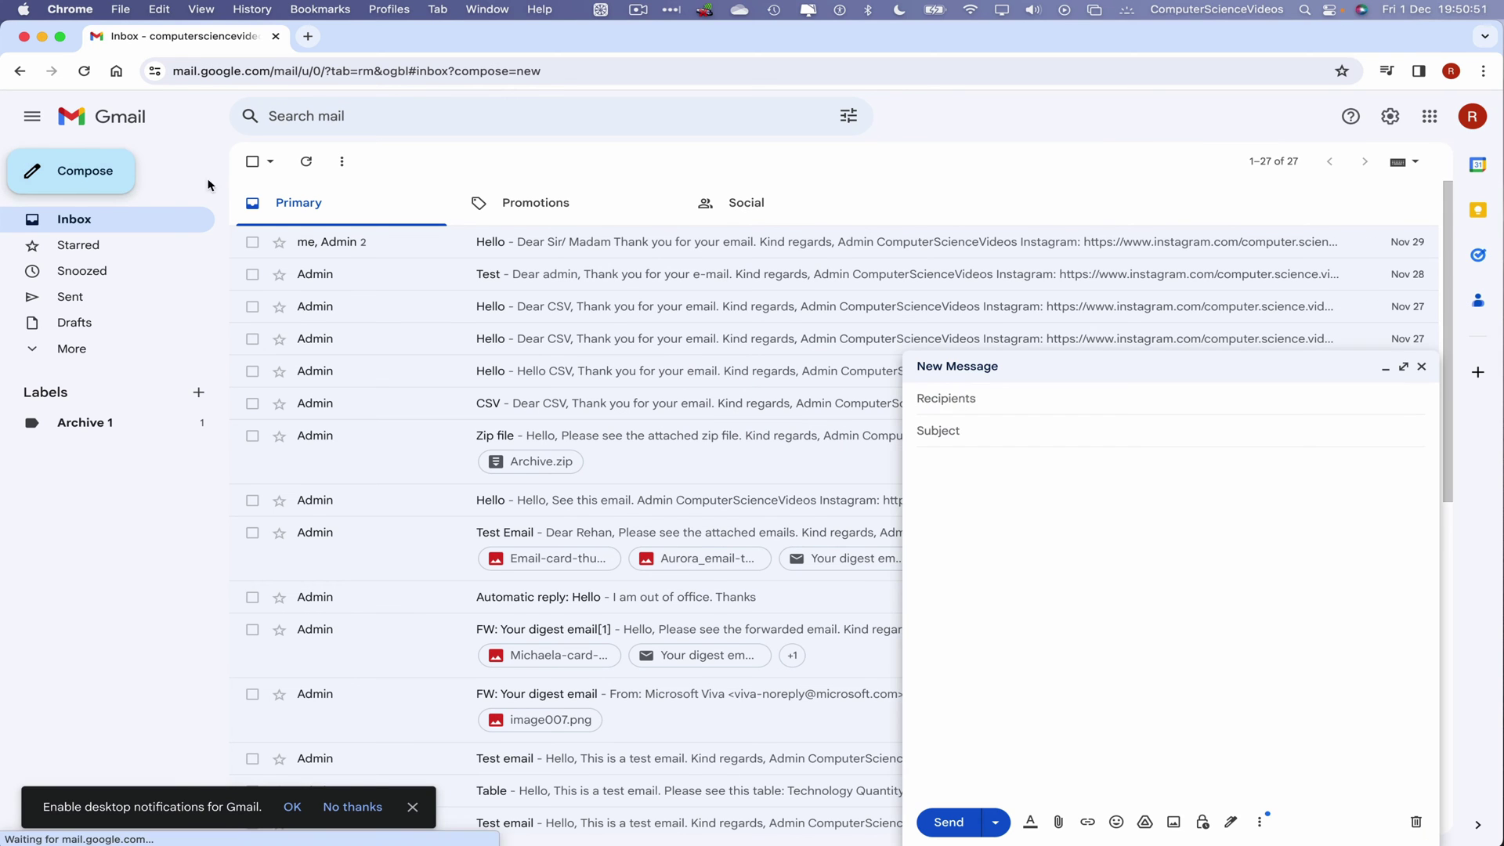
{"action": "left_click", "coordinate": [1403, 366]}
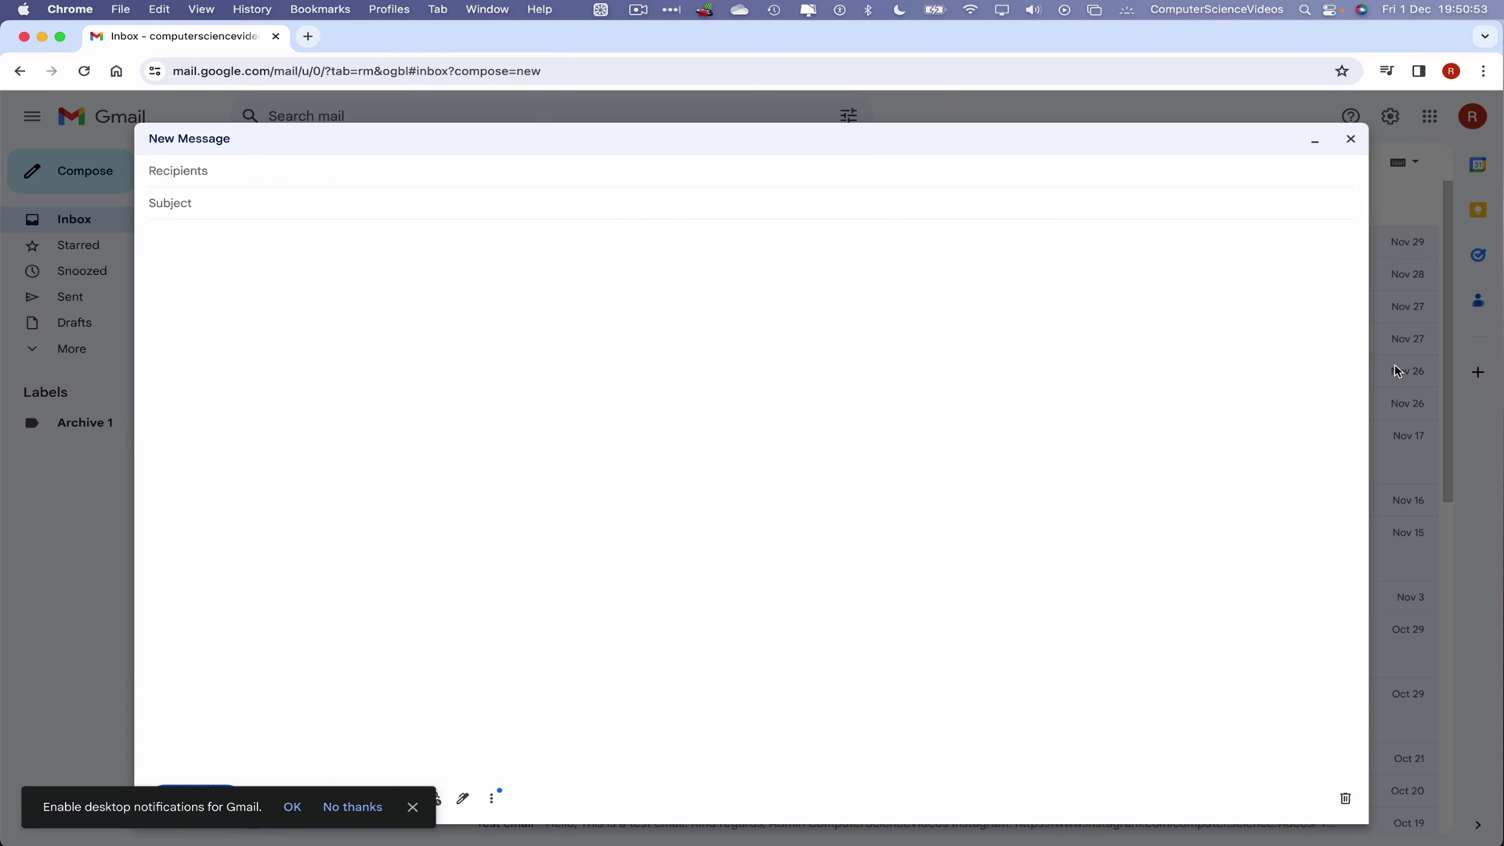
{"action": "left_click", "coordinate": [413, 806]}
{"action": "left_click", "coordinate": [377, 168]}
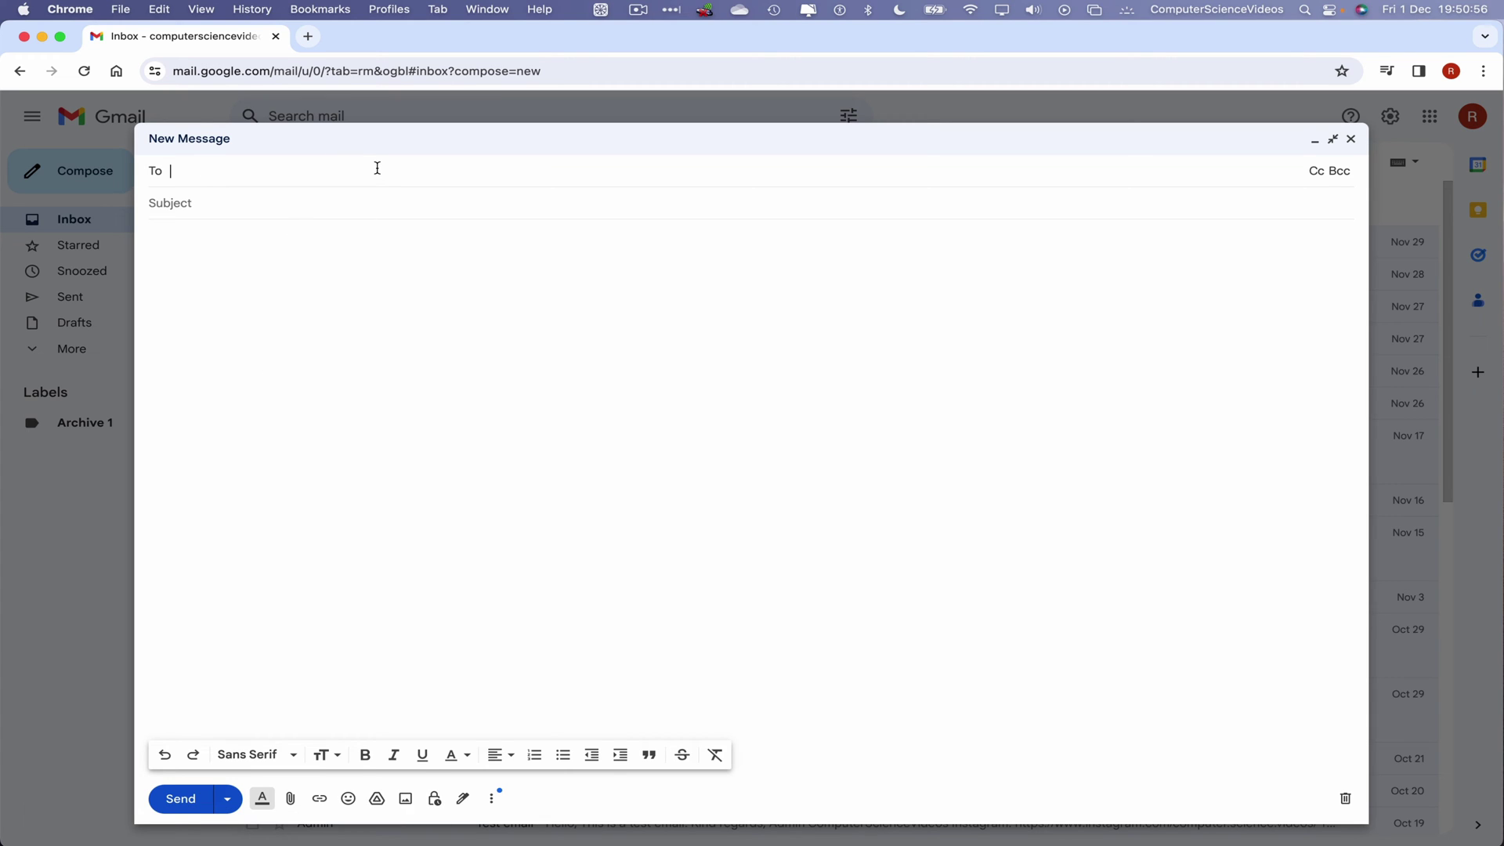
{"action": "type", "text": "adm"}
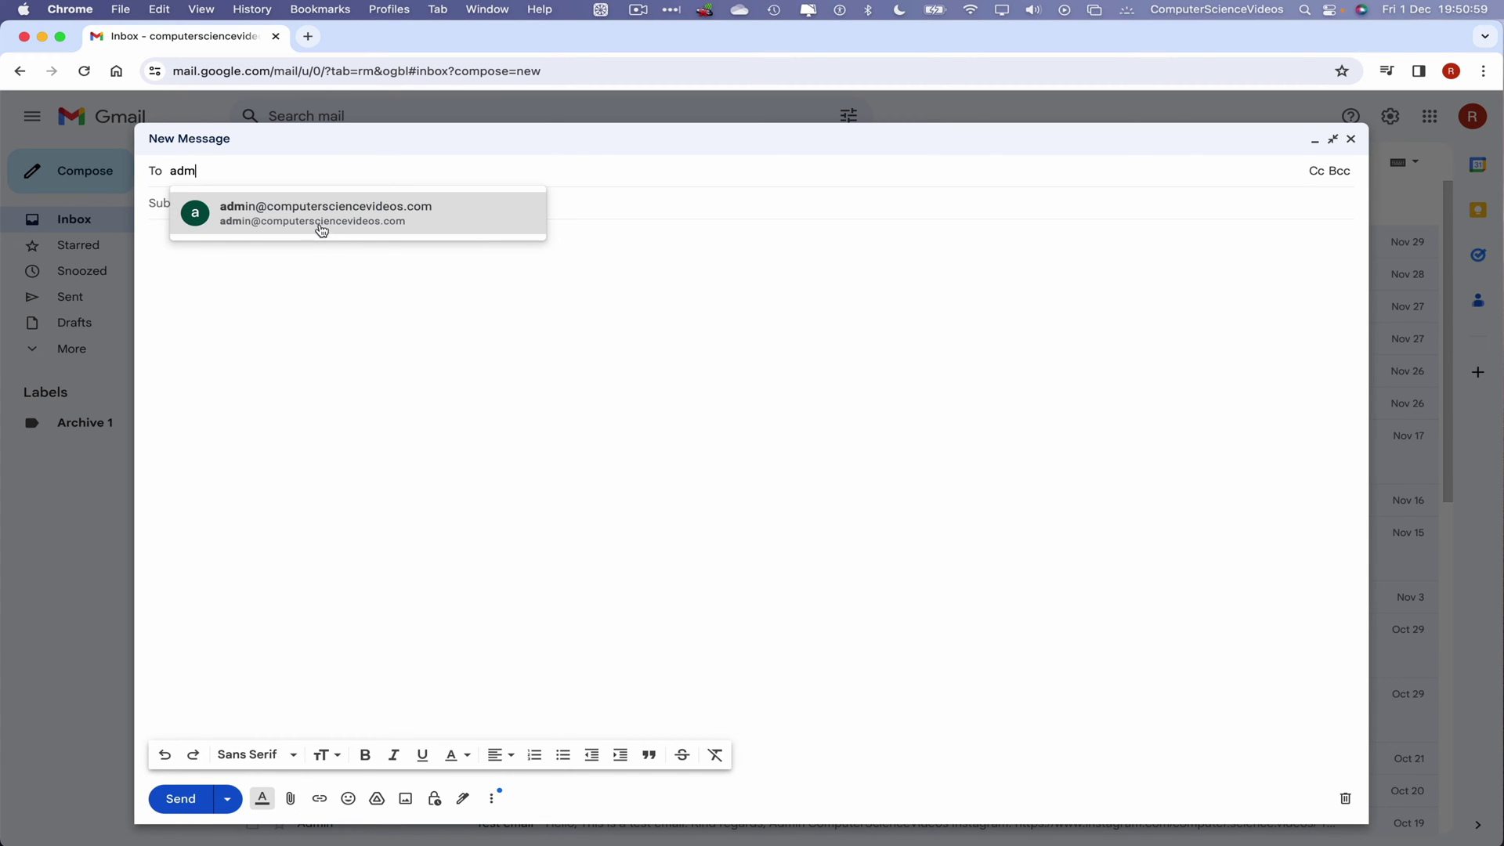
{"action": "left_click", "coordinate": [413, 222]}
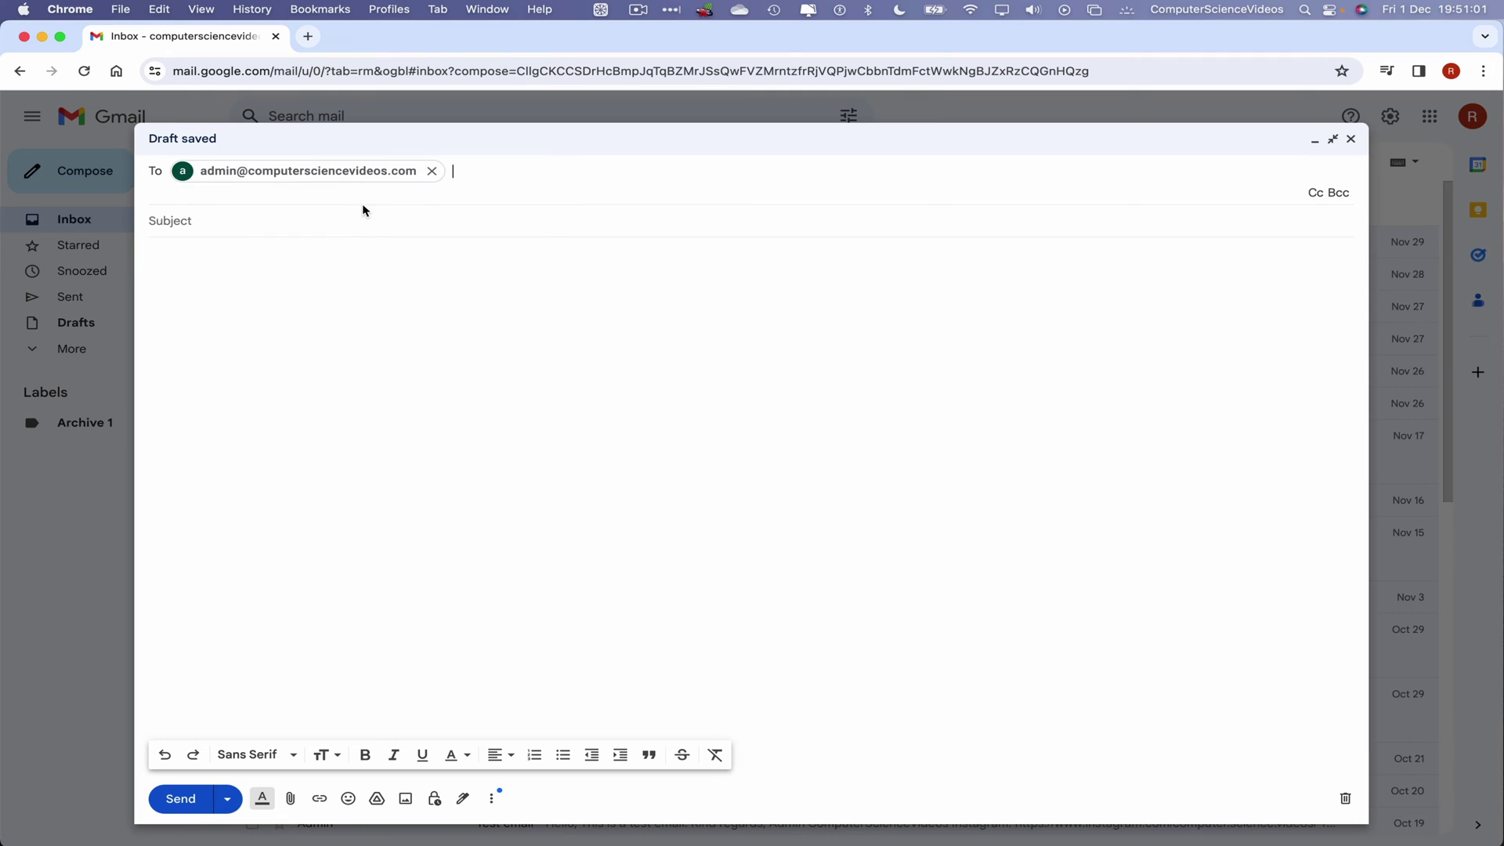
Step: Send subject 'Hello' with 'Dear Admin, Please see the email. Kind regards, CSV' and minimise Chrome
{"action": "type", "text": "Hello"}
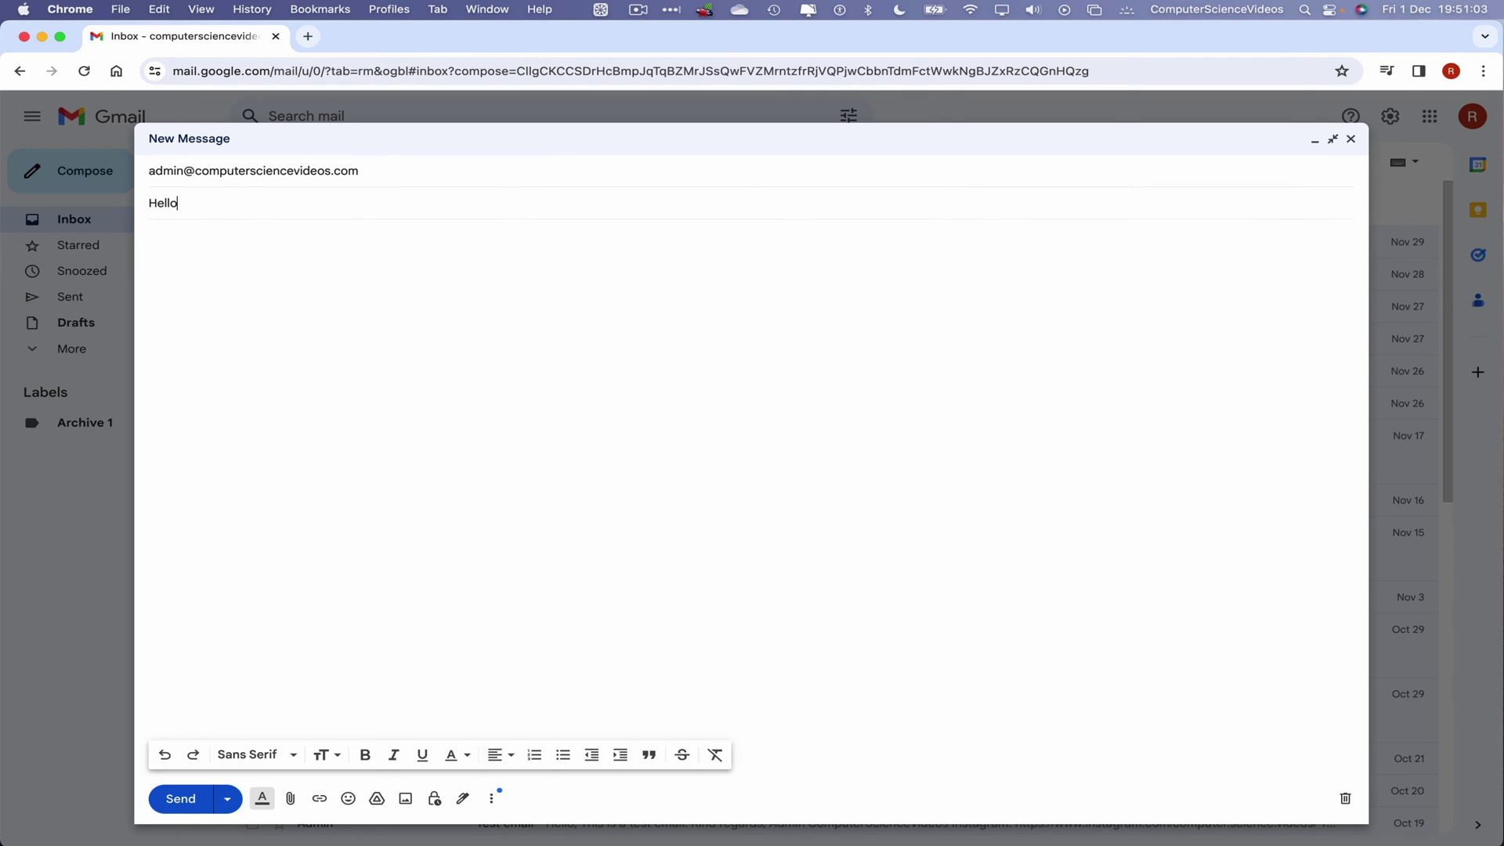
{"action": "left_click", "coordinate": [408, 277]}
{"action": "type", "text": "Dear Admin,"}
{"action": "key", "text": "Return"}
{"action": "type", "text": "Please see th"}
{"action": "type", "text": "e email."}
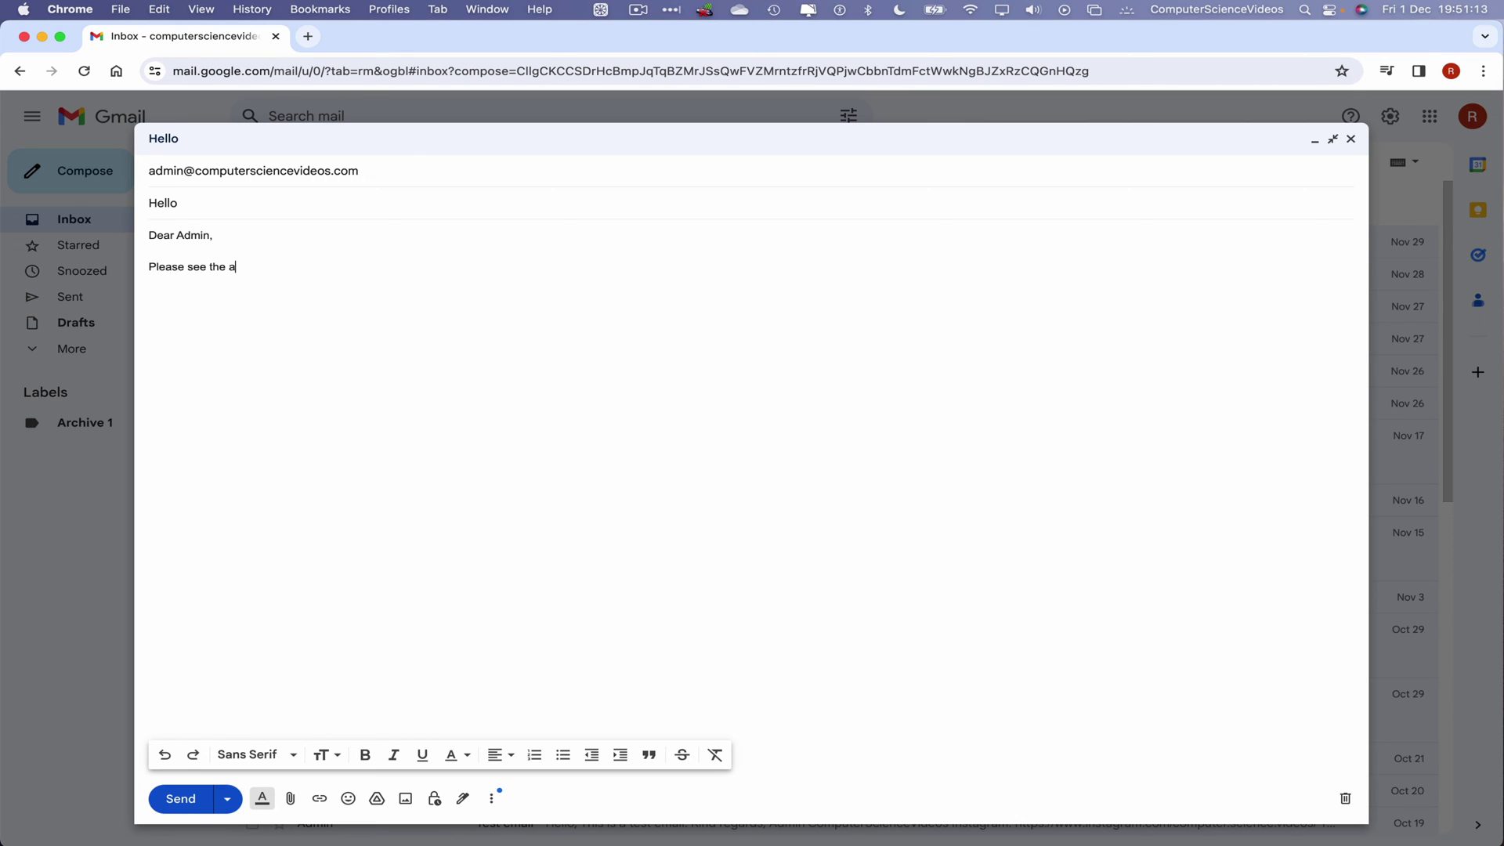
{"action": "key", "text": "Return"}
{"action": "type", "text": "Kind regards,  "}
{"action": "type", "text": "CSV"}
{"action": "left_click", "coordinate": [183, 800]}
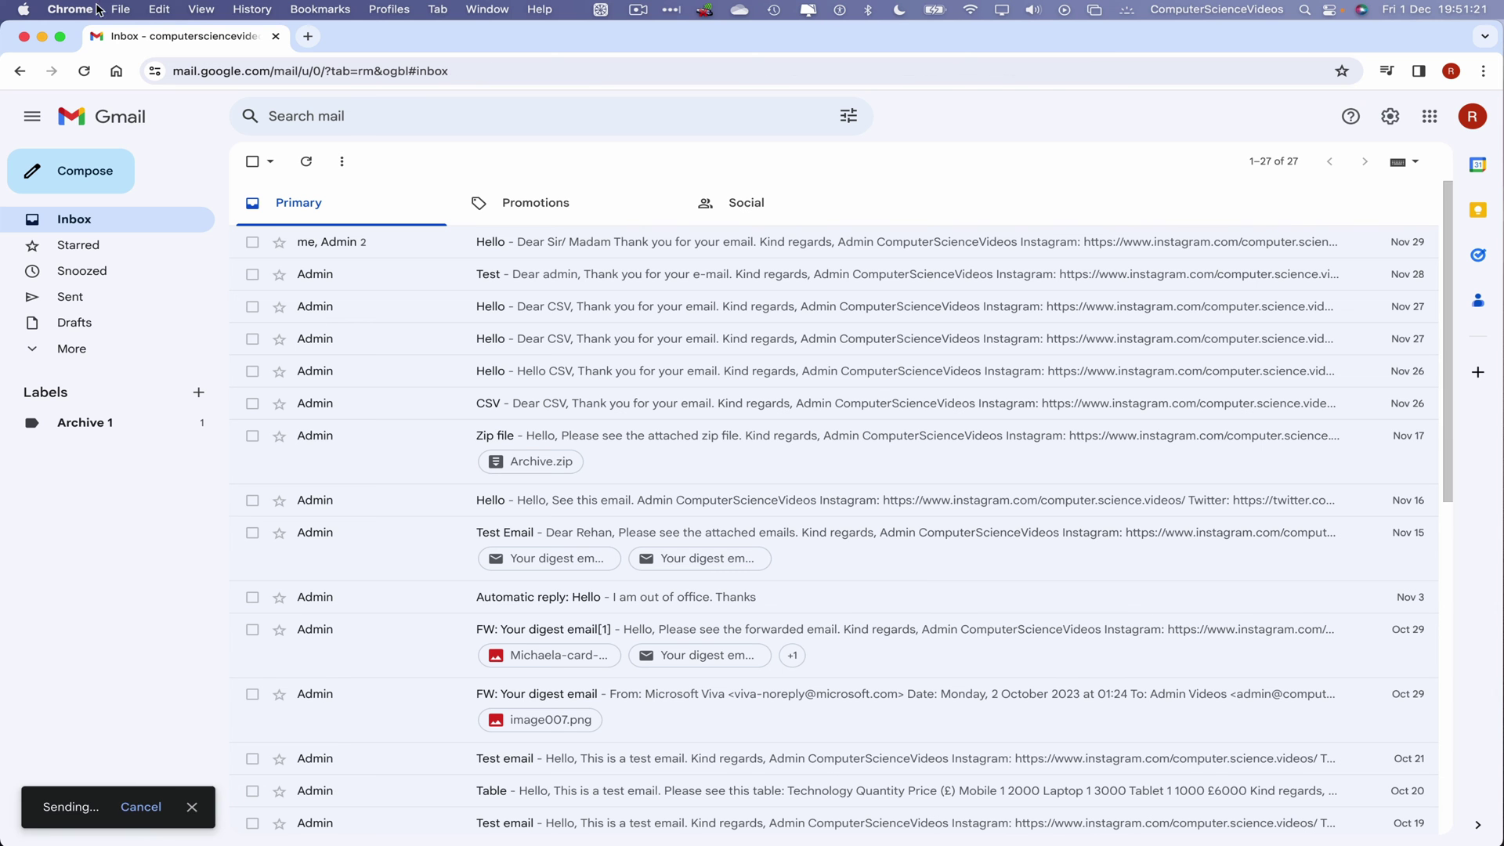
{"action": "left_click", "coordinate": [42, 36]}
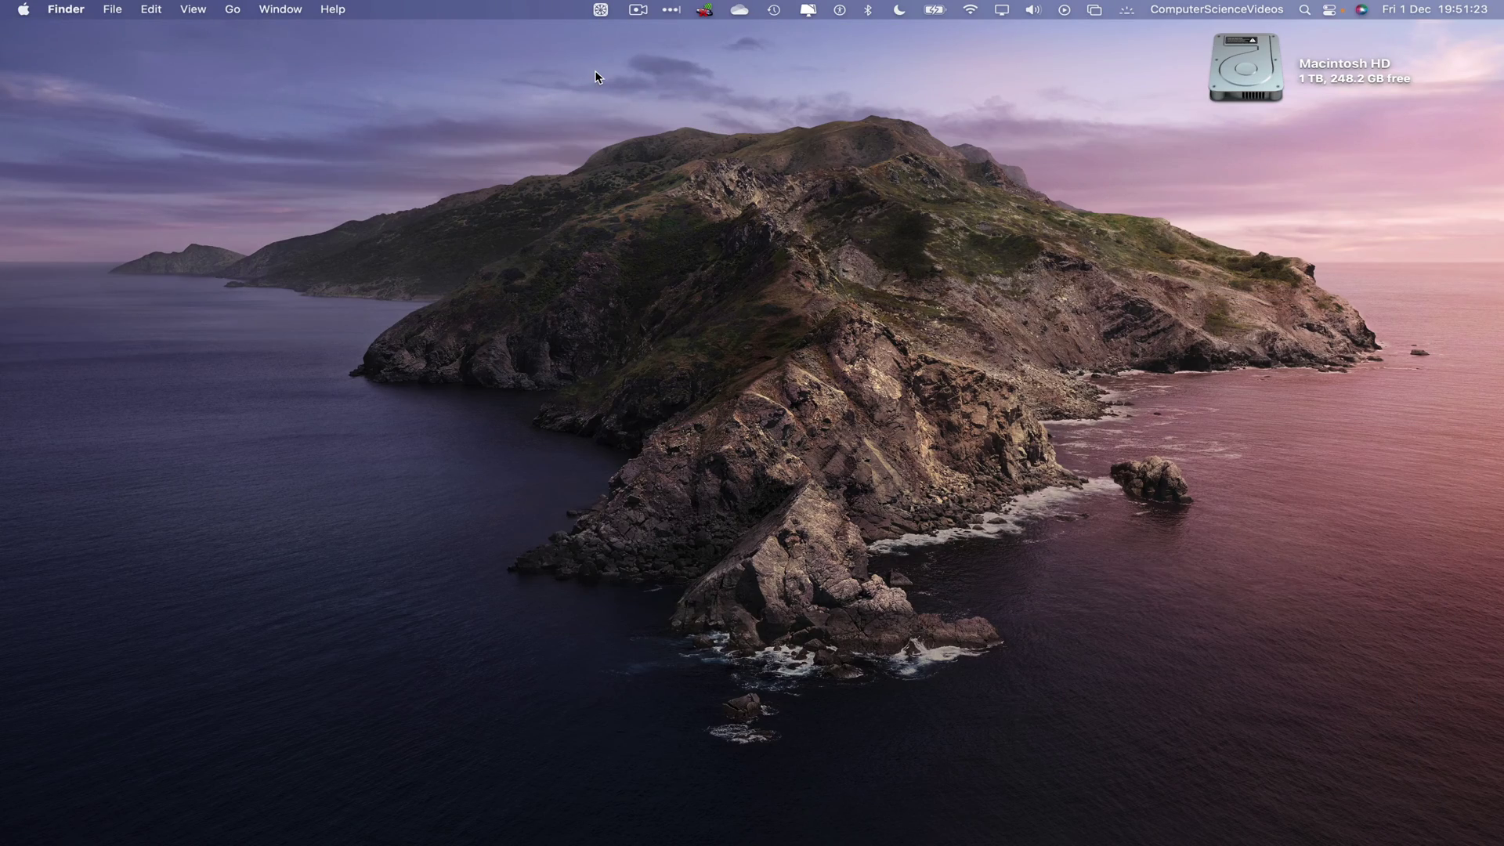
Step: Restore Outlook from the Dock and view the new Hello message under Today
{"action": "left_click", "coordinate": [467, 814]}
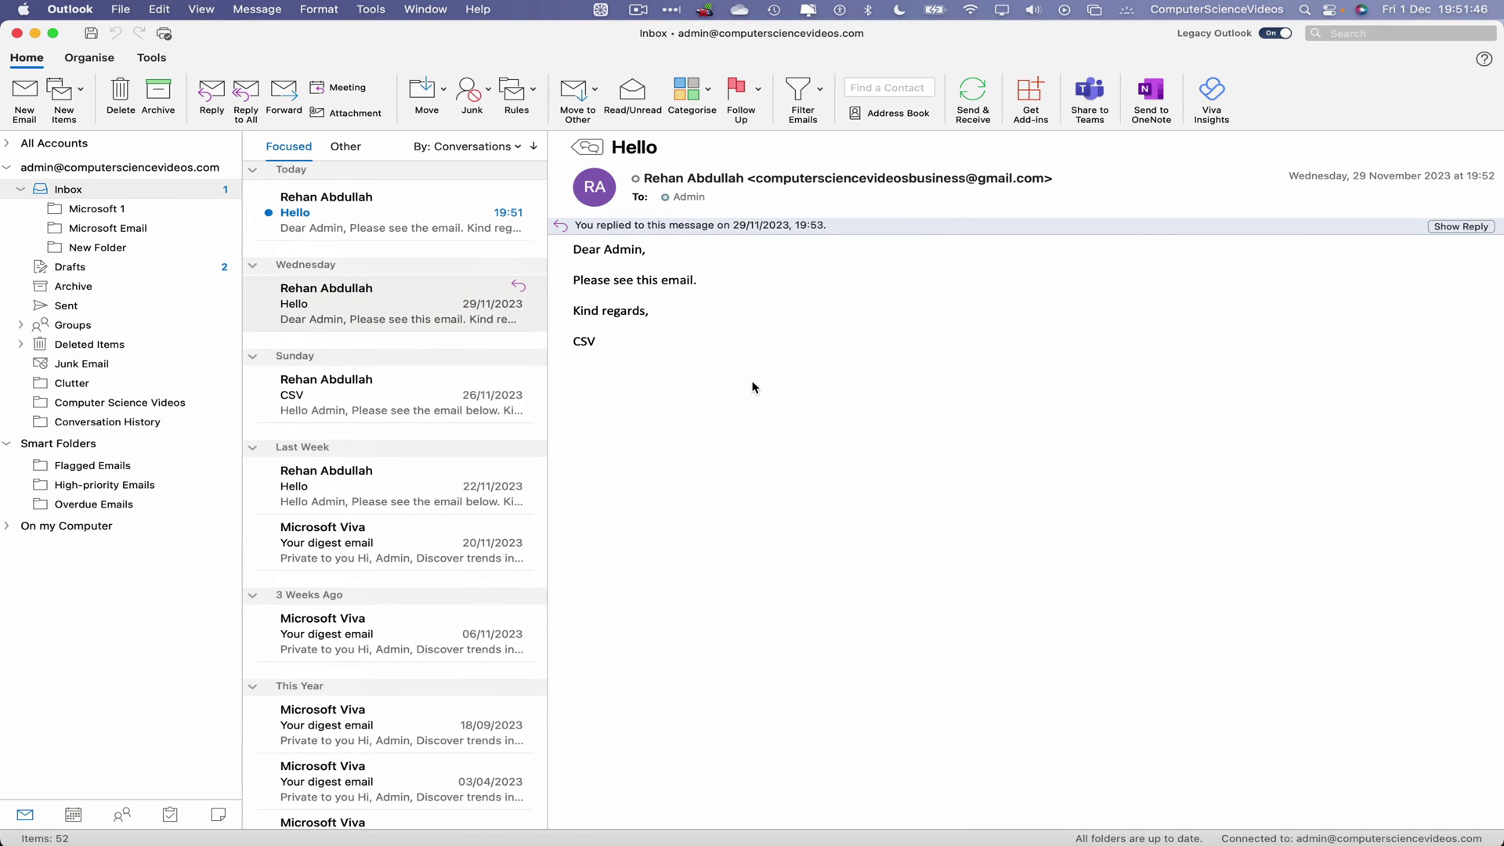
{"action": "left_click", "coordinate": [376, 211]}
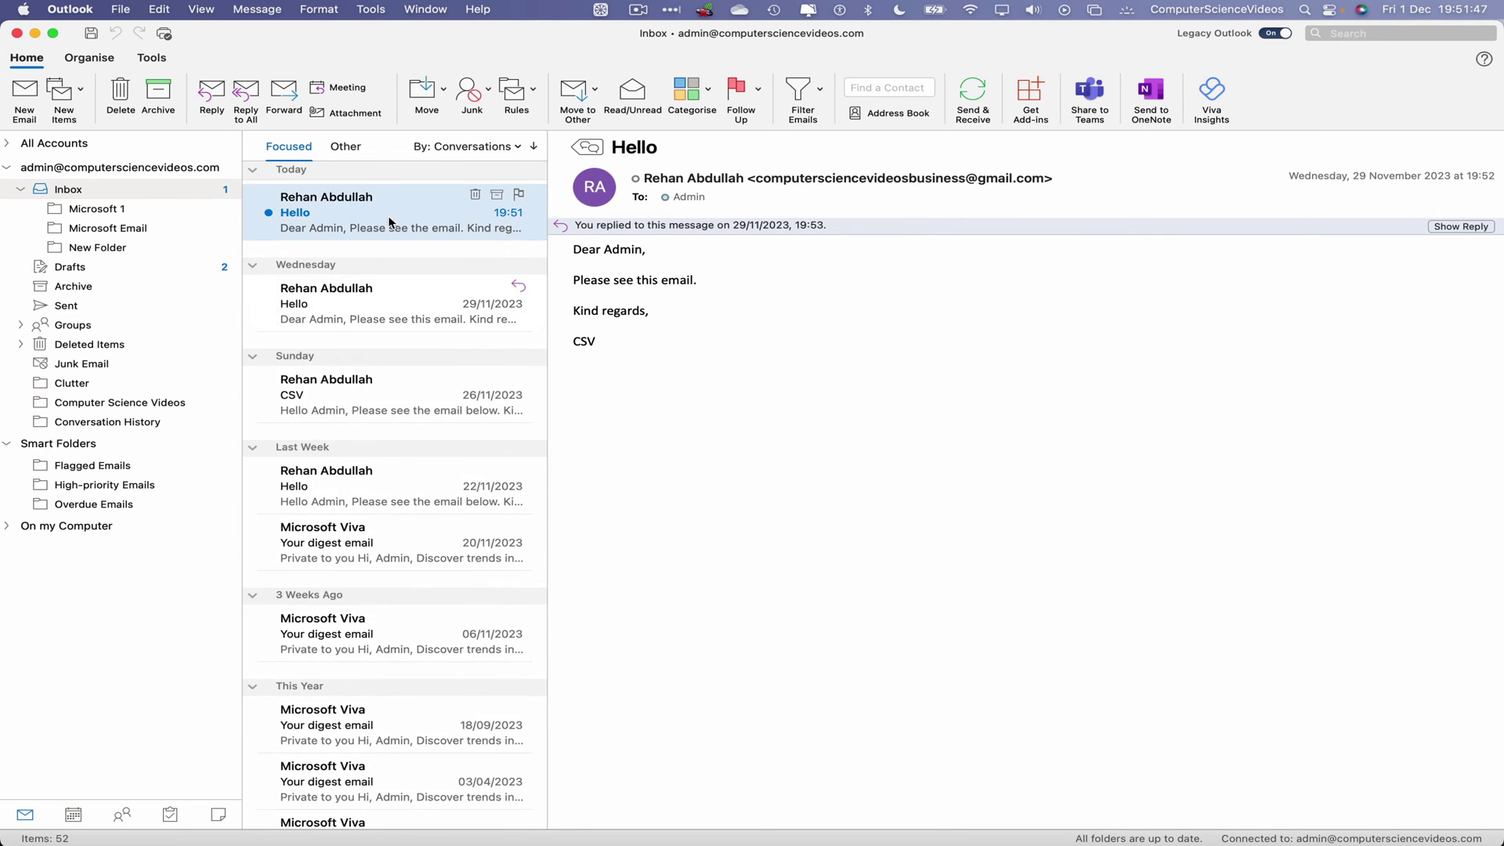
Step: Reply to the Hello email using the 'Thanks for your email' template, adding a blank line after Kind regards,
{"action": "double_click", "coordinate": [443, 211]}
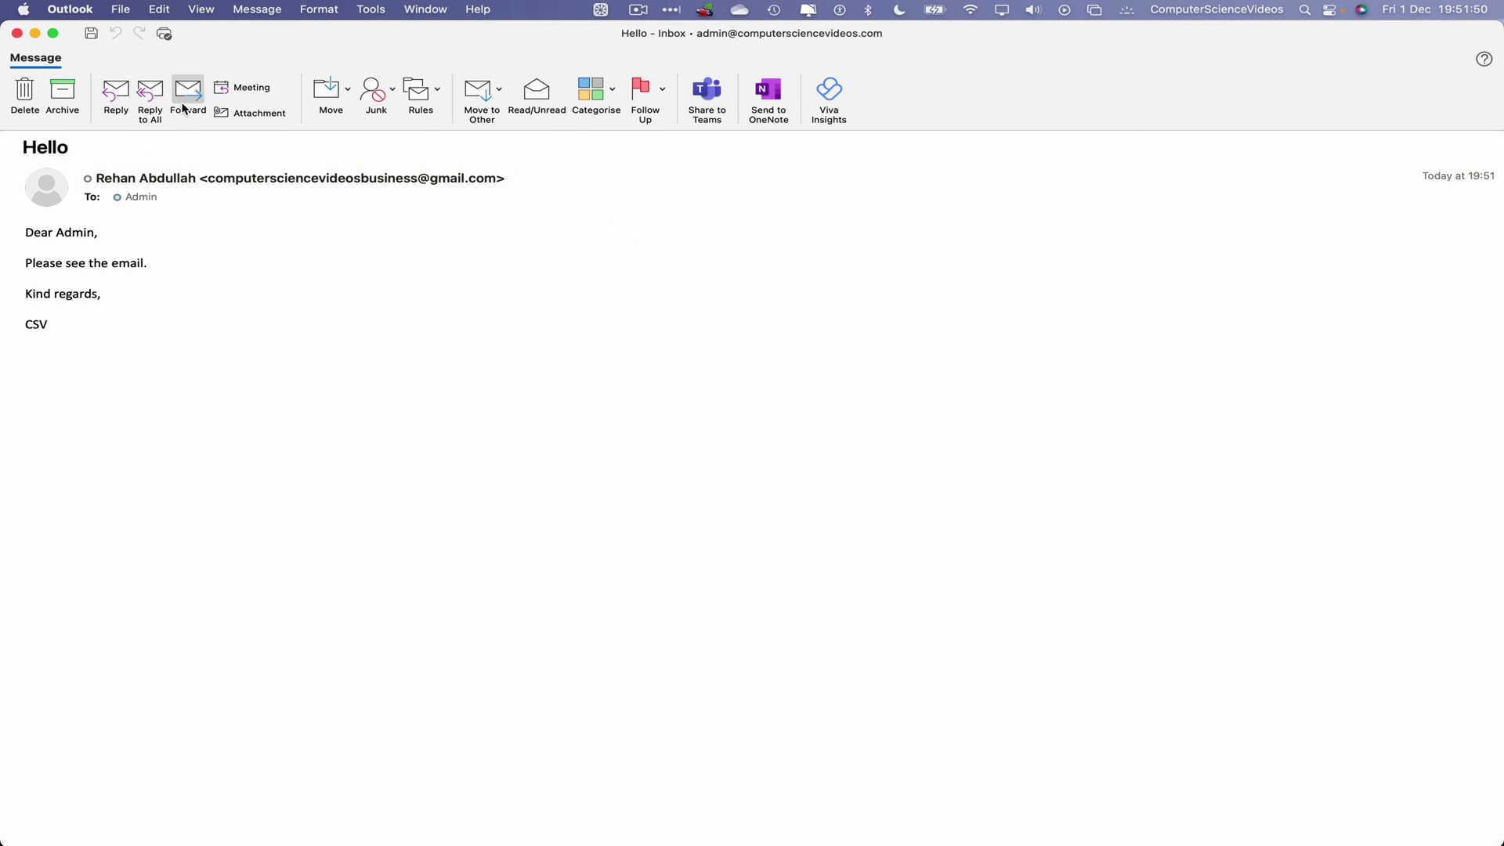
{"action": "left_click", "coordinate": [116, 94]}
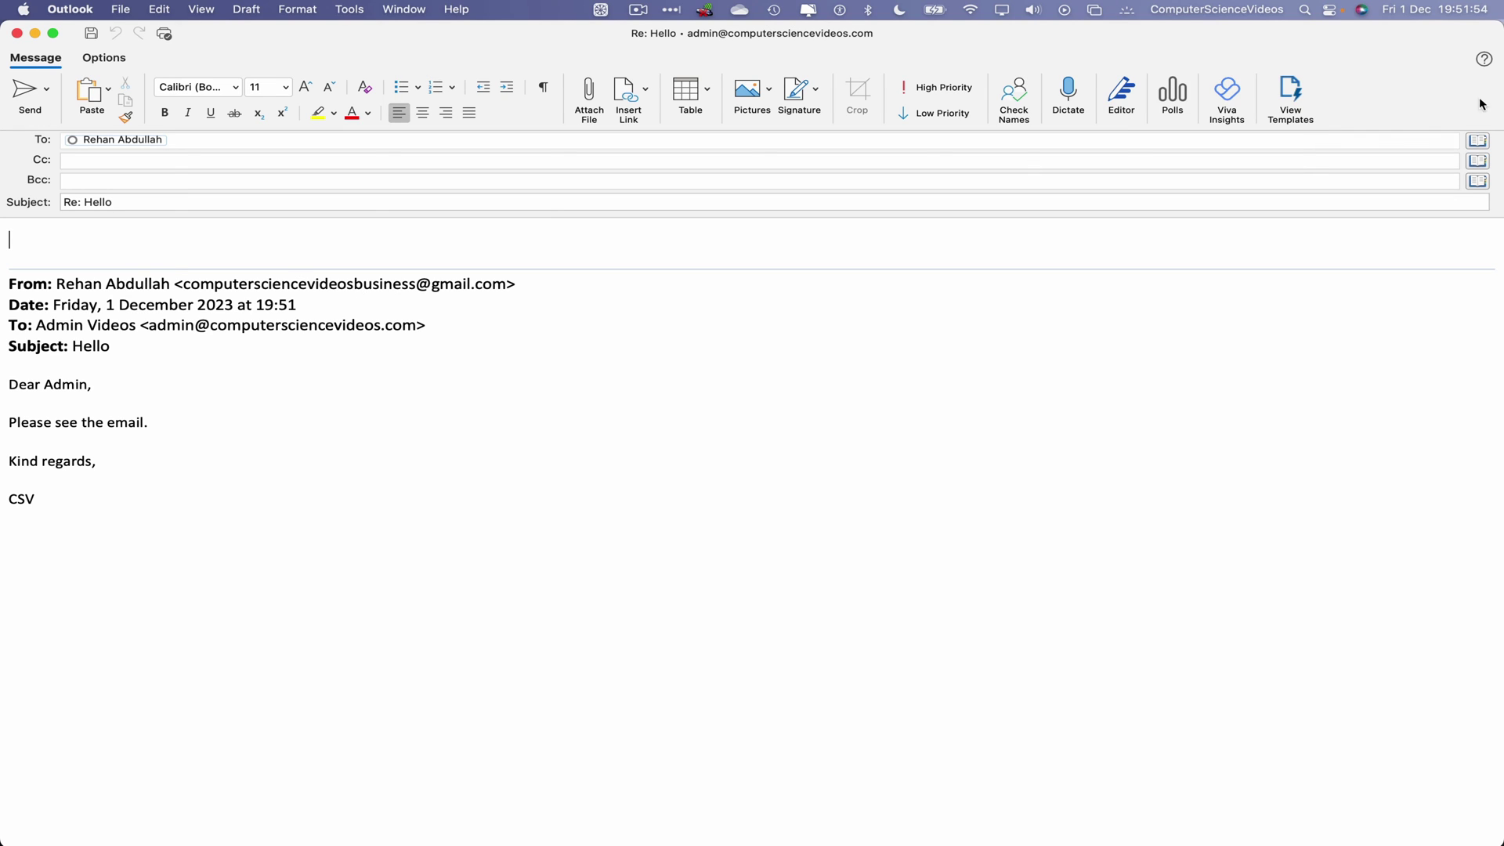
{"action": "left_click", "coordinate": [1290, 97]}
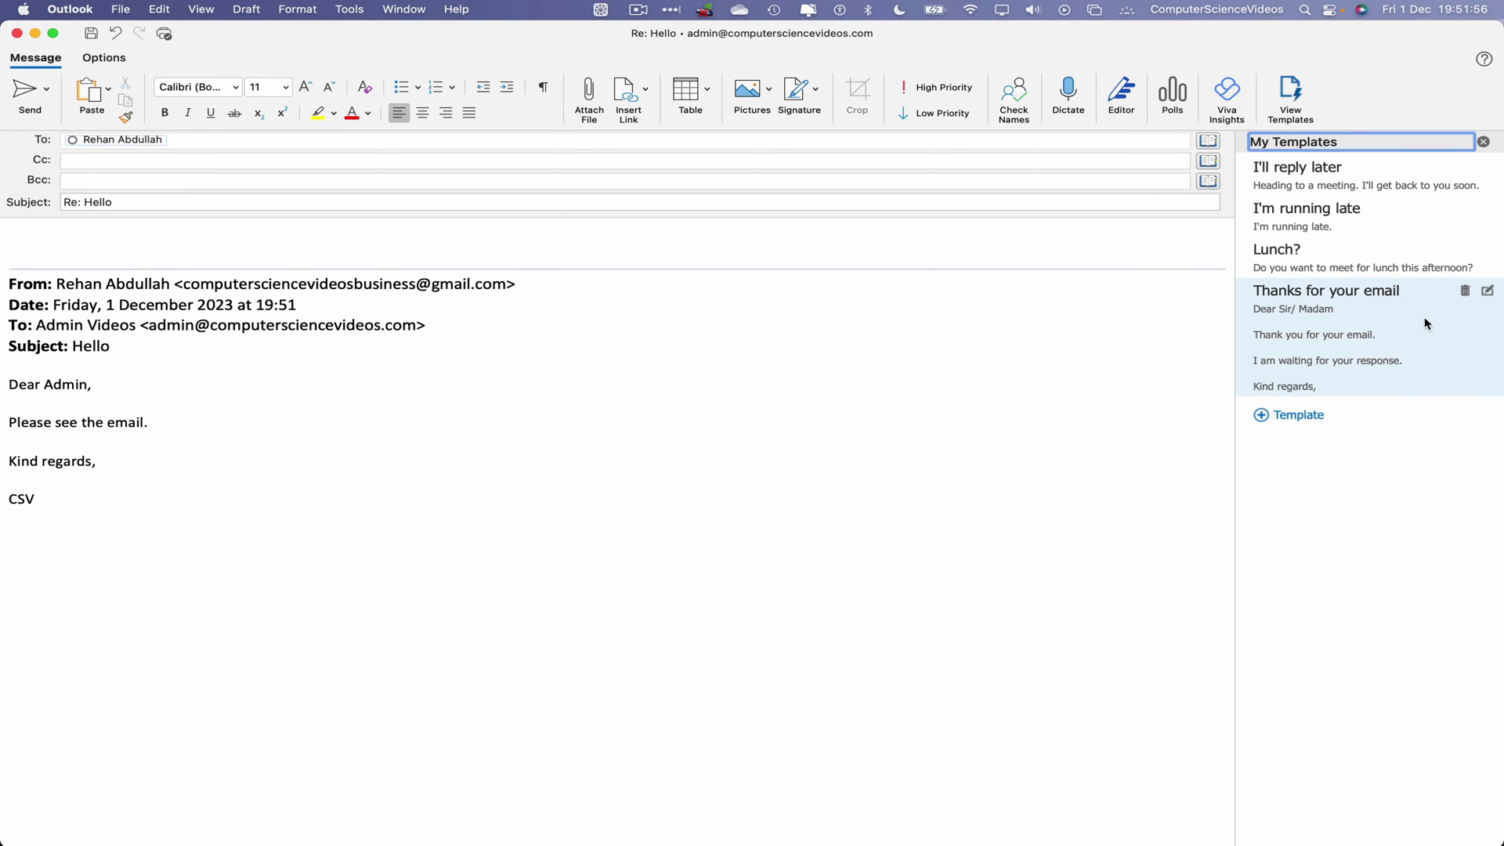
{"action": "left_click", "coordinate": [1426, 316]}
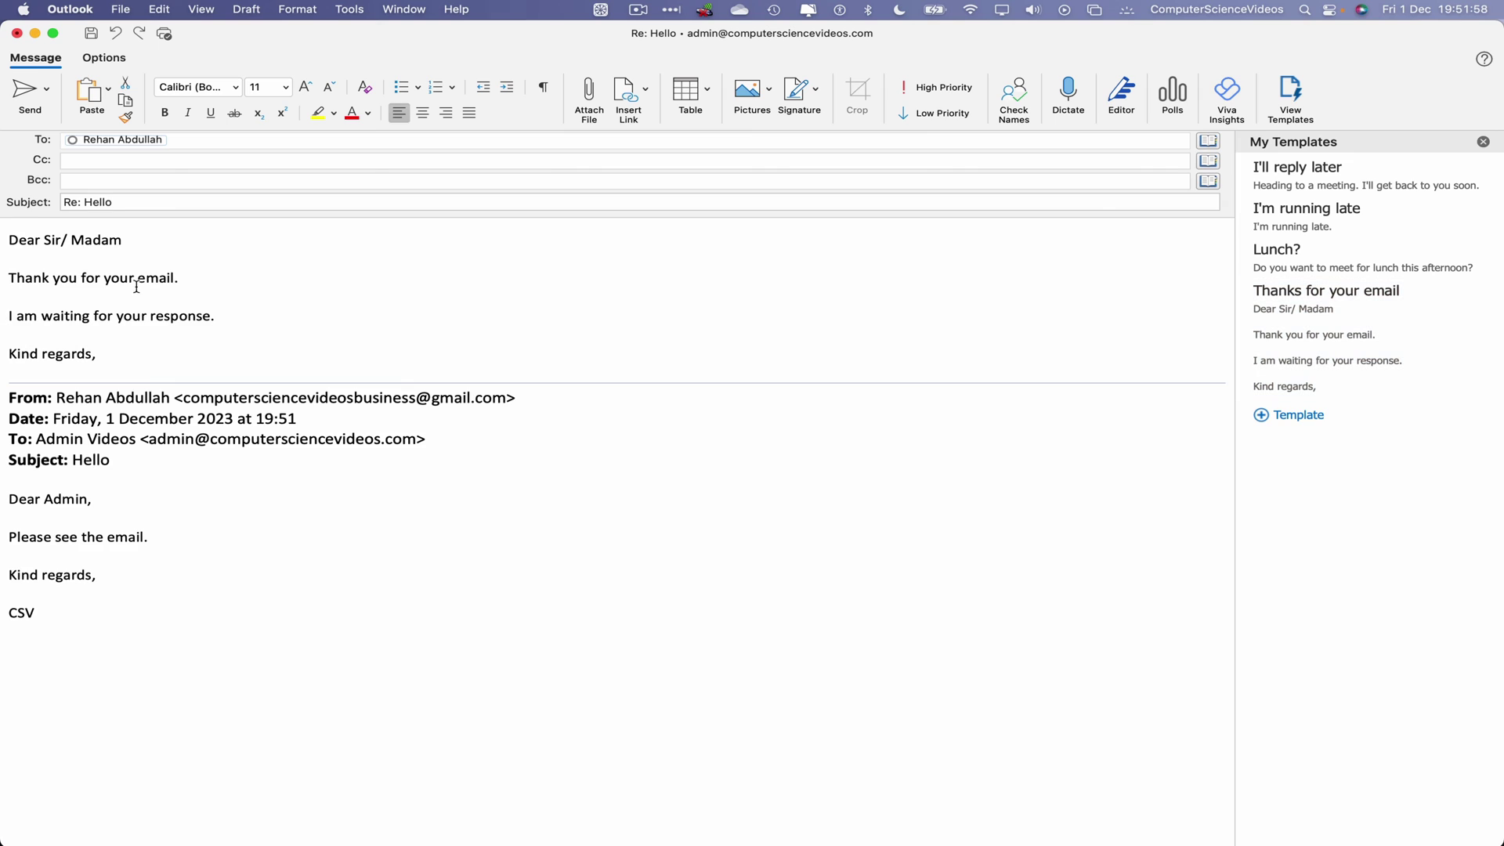
{"action": "left_click", "coordinate": [175, 351]}
{"action": "key", "text": "Return"}
Step: Insert the Admin - Update signature, allow its files, remove the extra blank line and send
{"action": "left_click", "coordinate": [811, 98]}
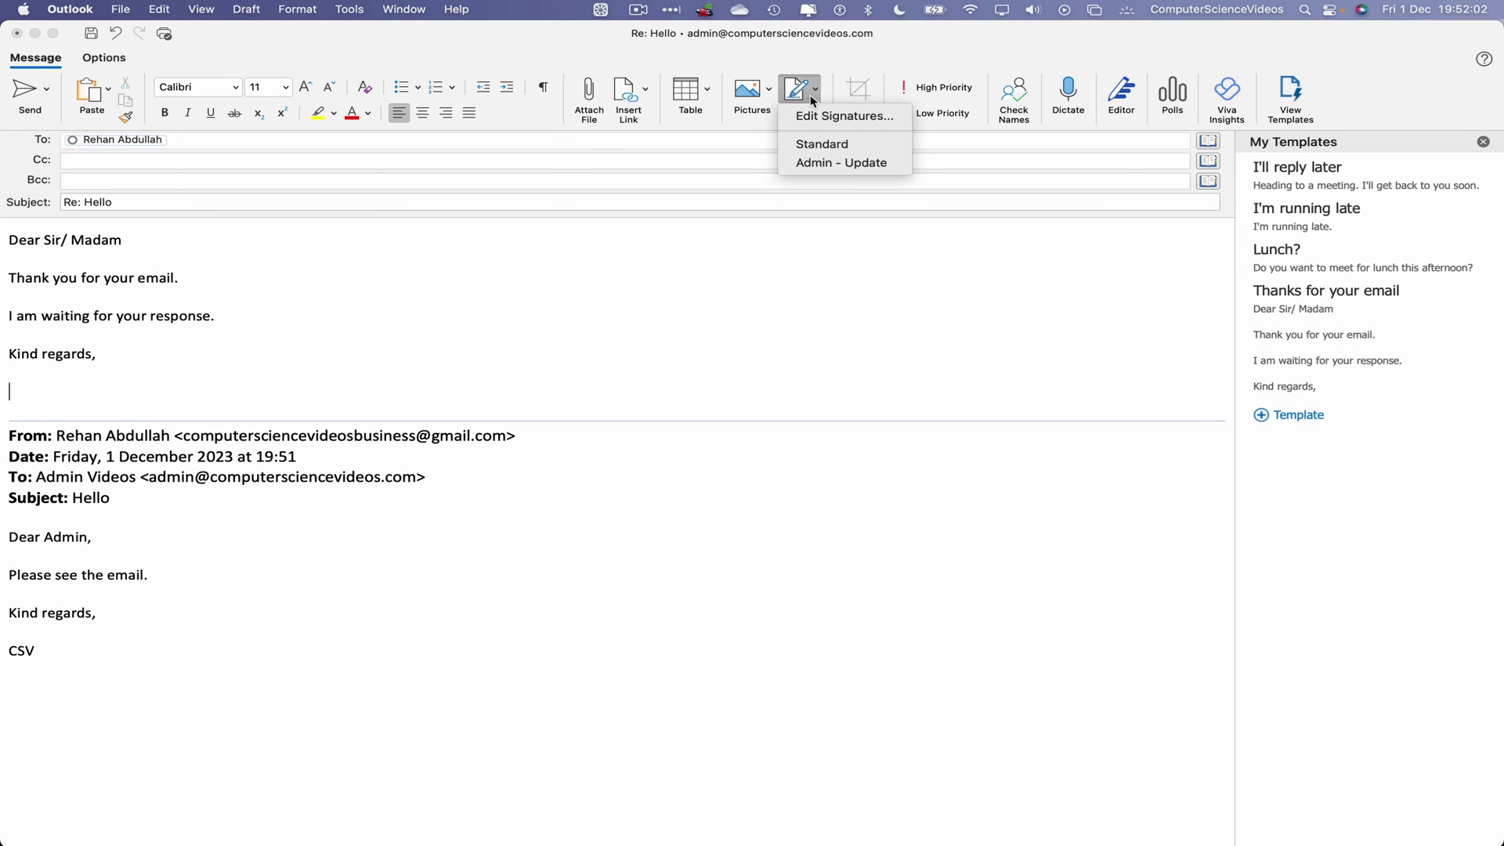
{"action": "left_click", "coordinate": [860, 164]}
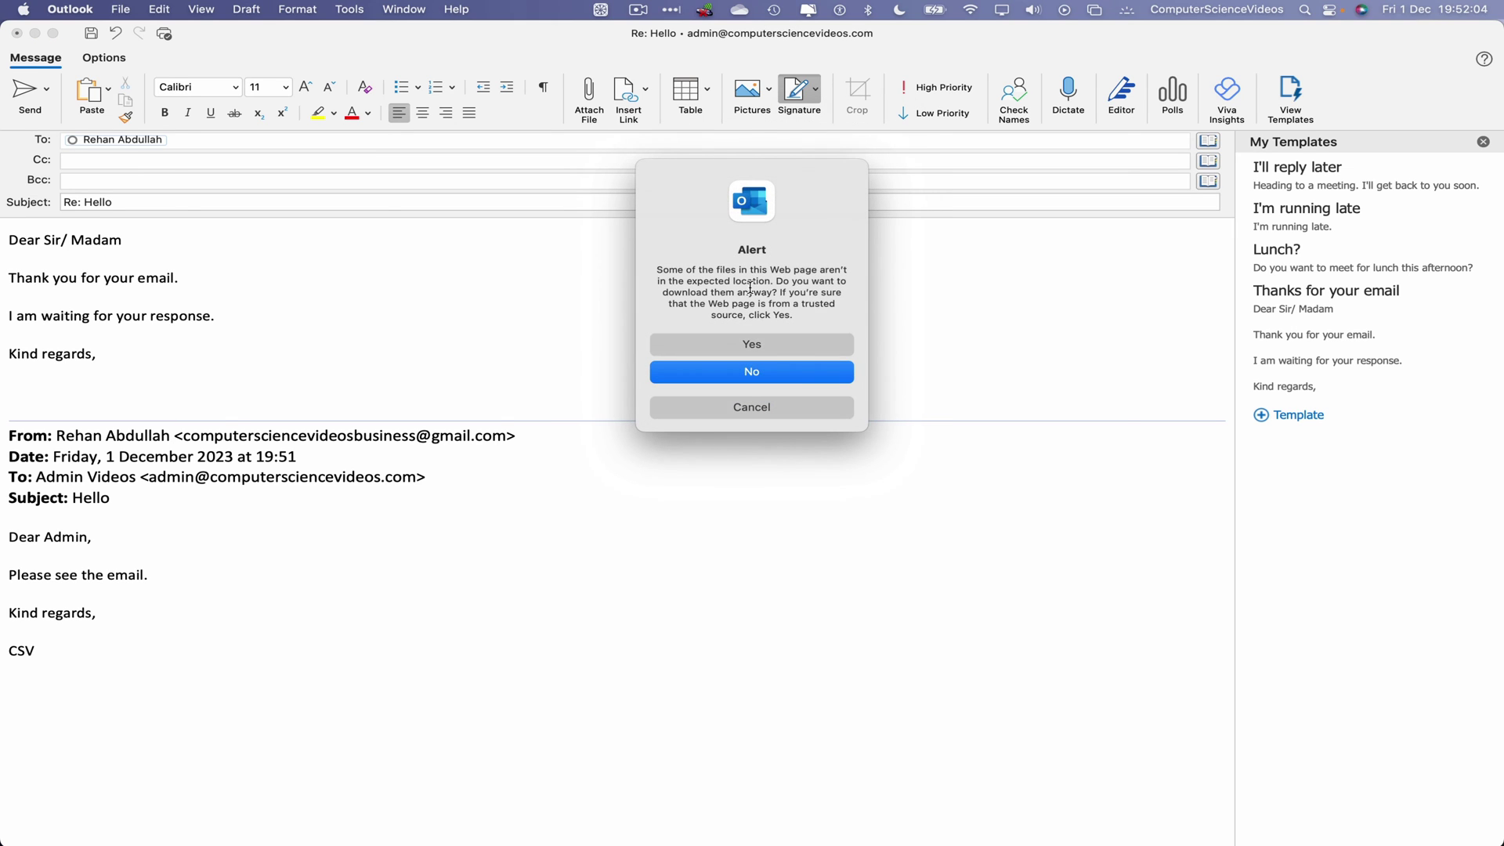
{"action": "left_click", "coordinate": [787, 347]}
{"action": "left_click", "coordinate": [787, 346]}
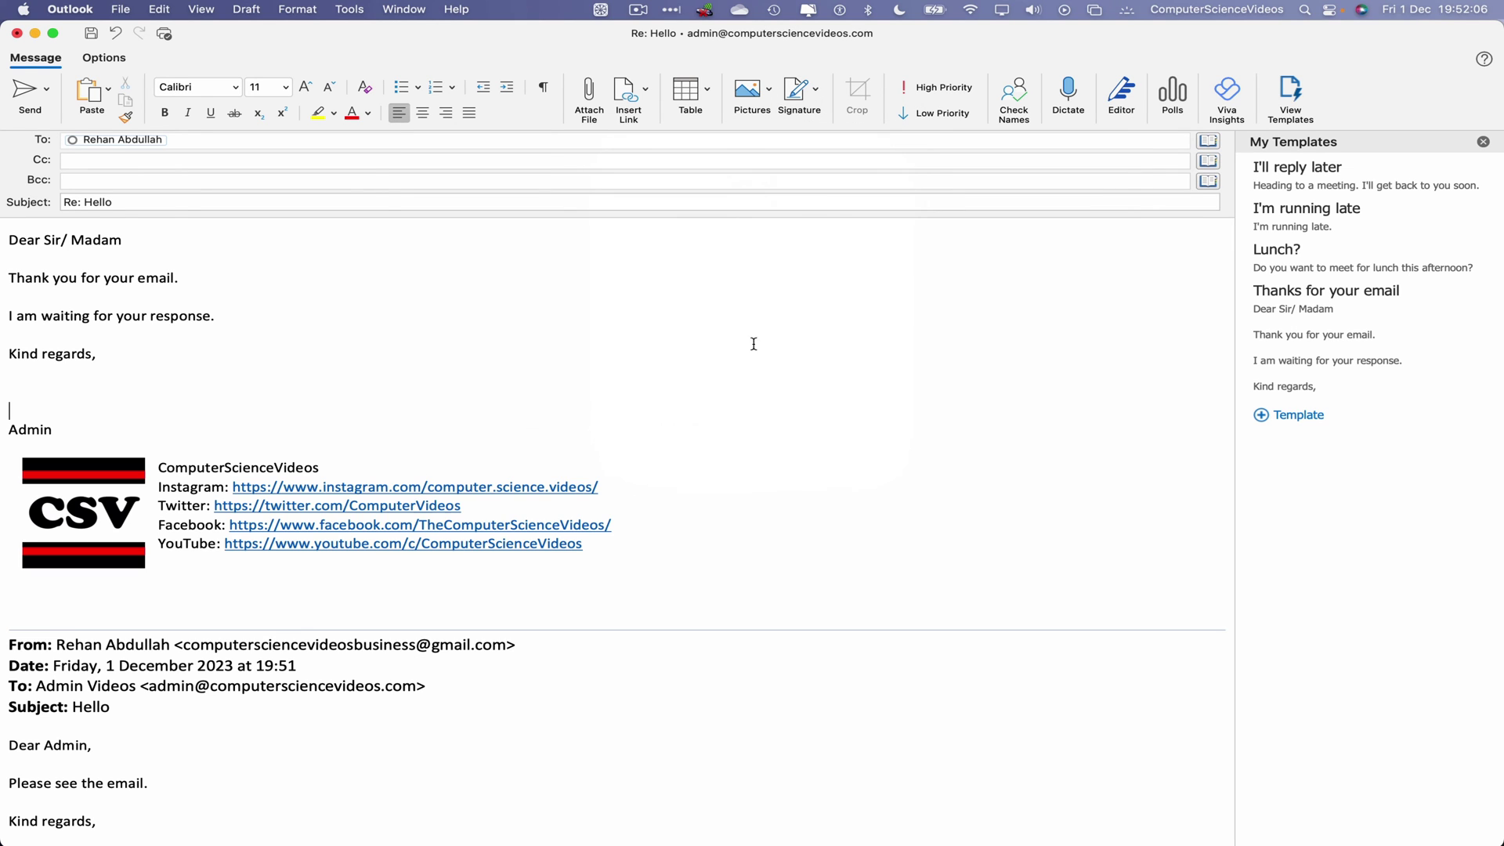
{"action": "key", "text": "BackSpace"}
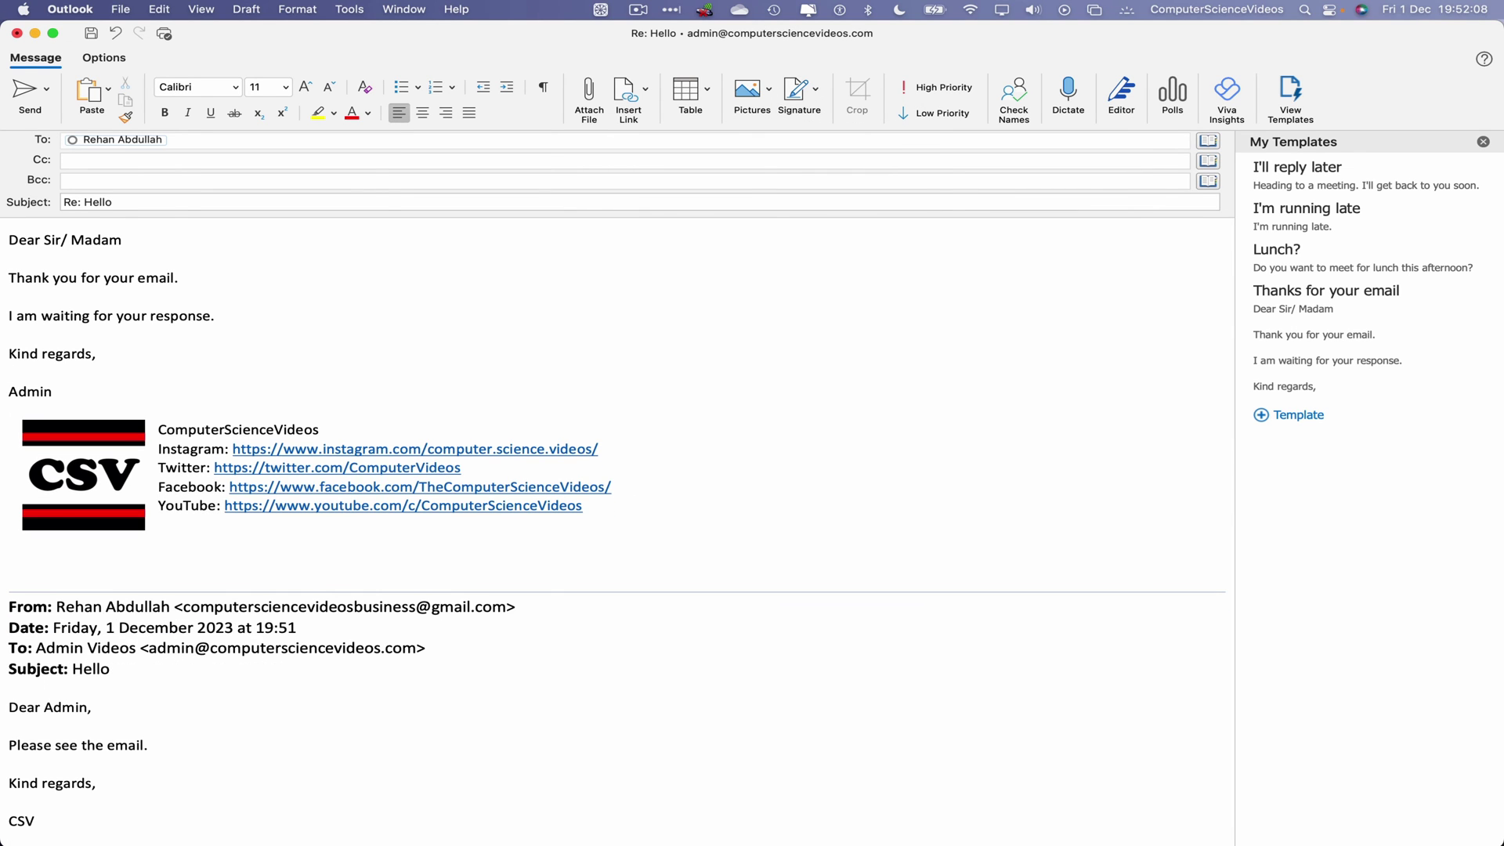
{"action": "left_click", "coordinate": [23, 92]}
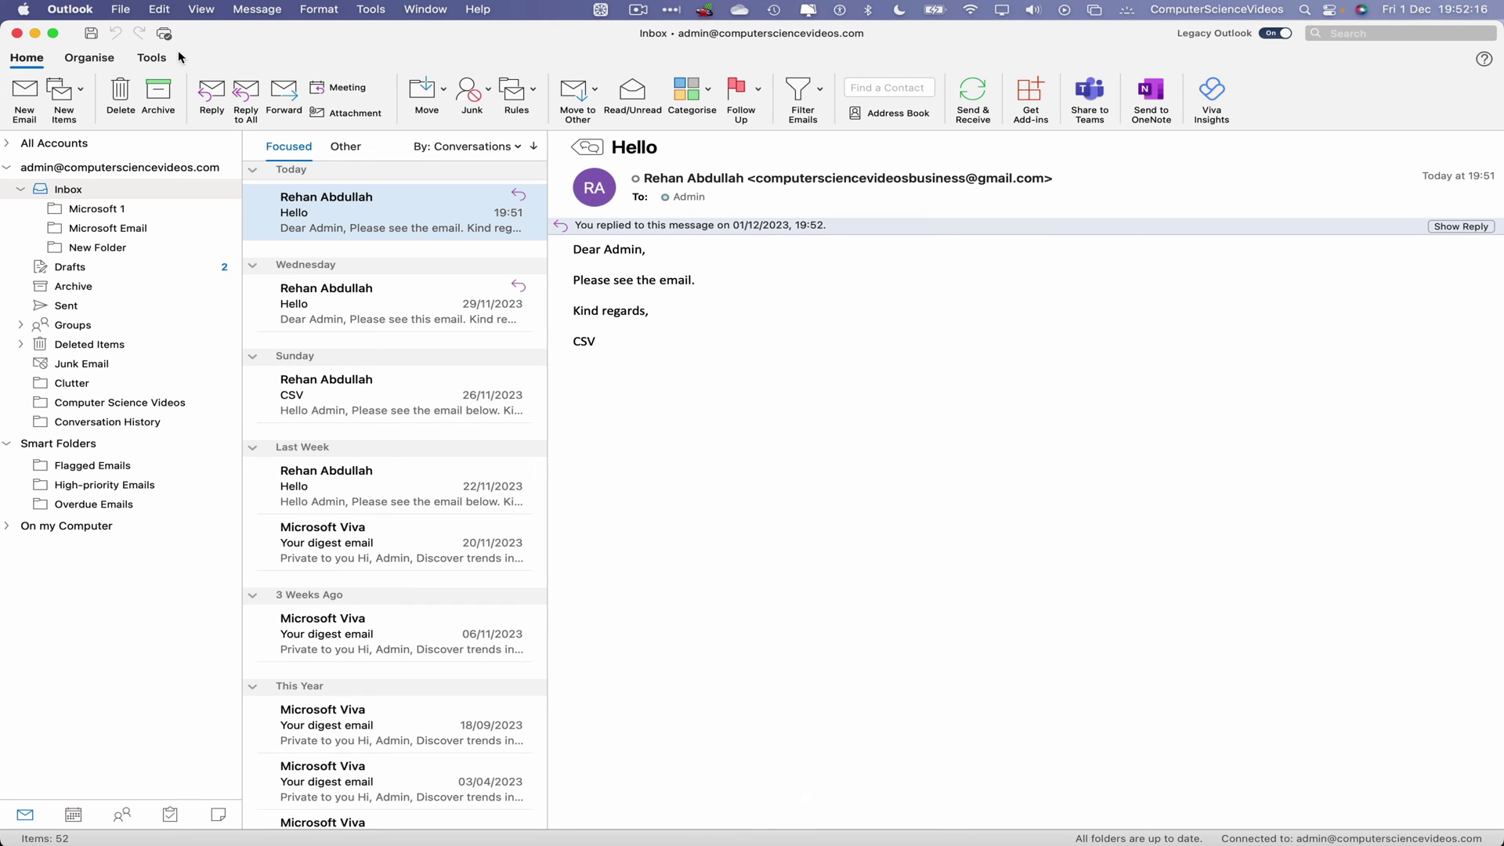
Step: Check the reply arrived in Gmail's Hello thread, then quit Google Chrome
{"action": "left_click", "coordinate": [35, 33]}
{"action": "mouse_move", "coordinate": [467, 830]}
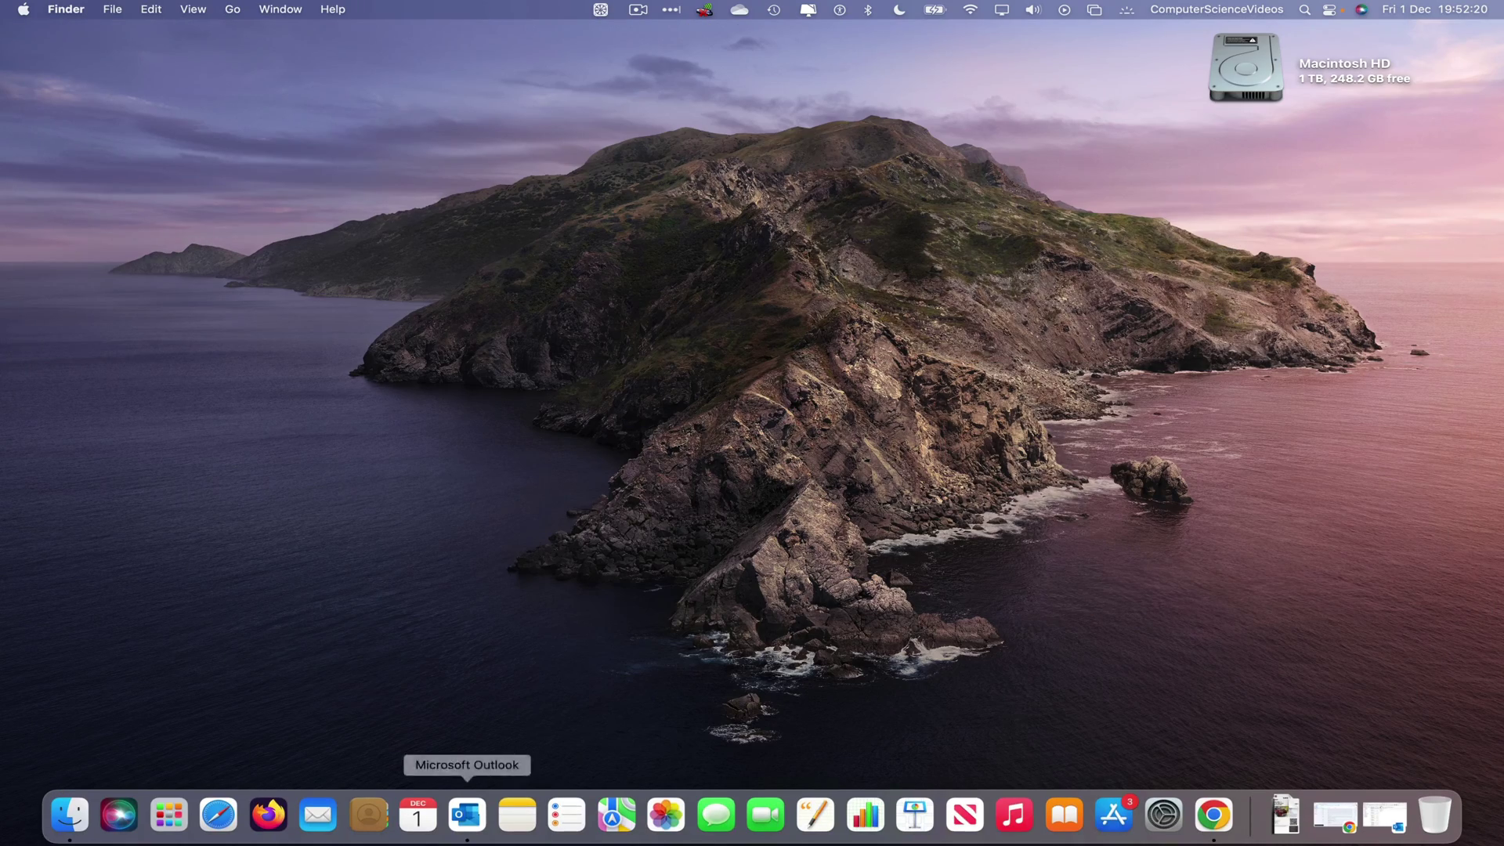
{"action": "left_click", "coordinate": [1225, 828]}
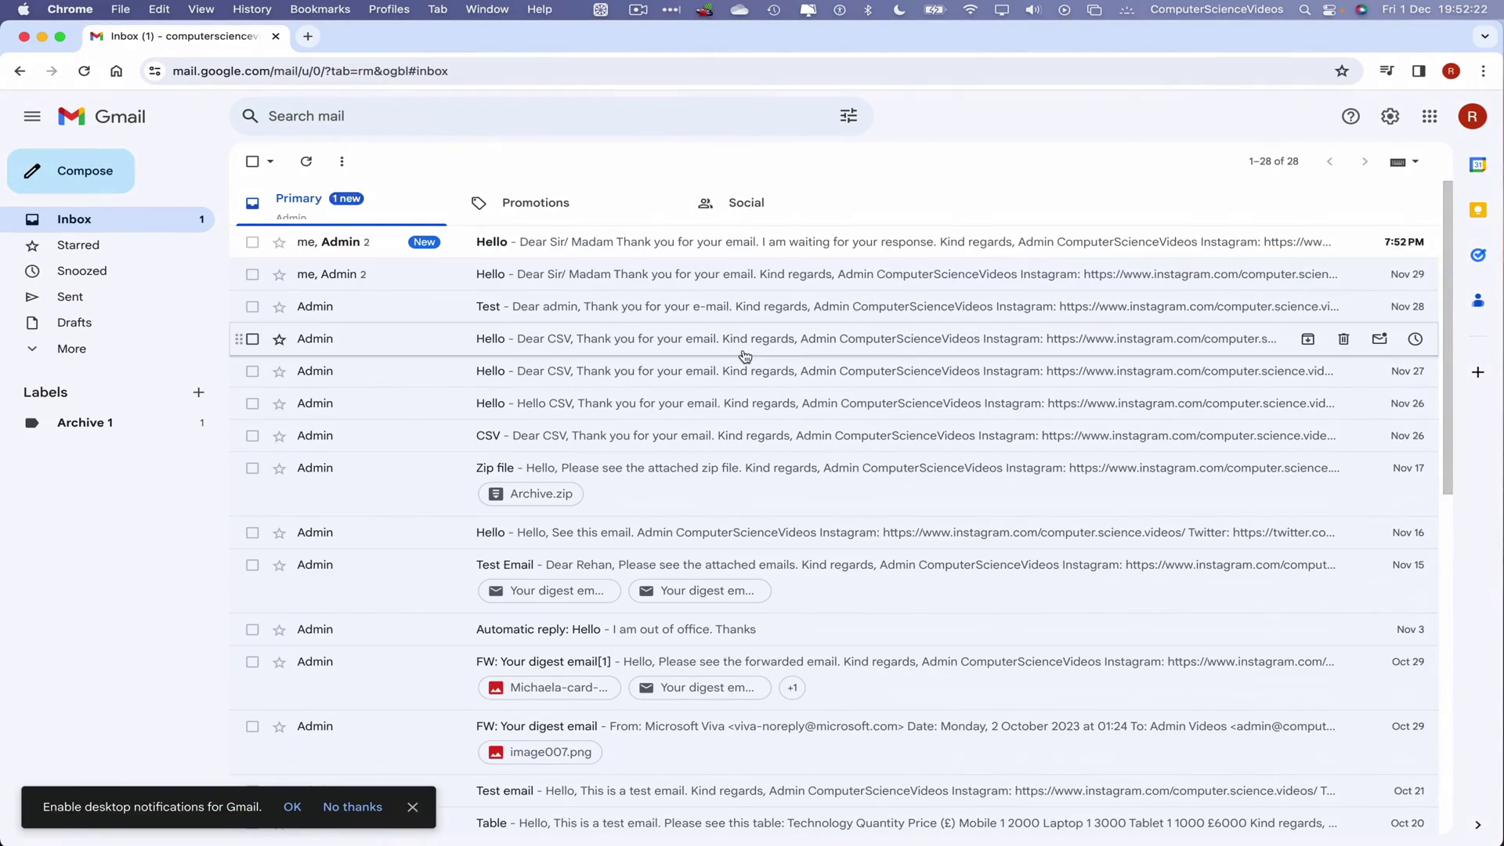
{"action": "left_click", "coordinate": [584, 256]}
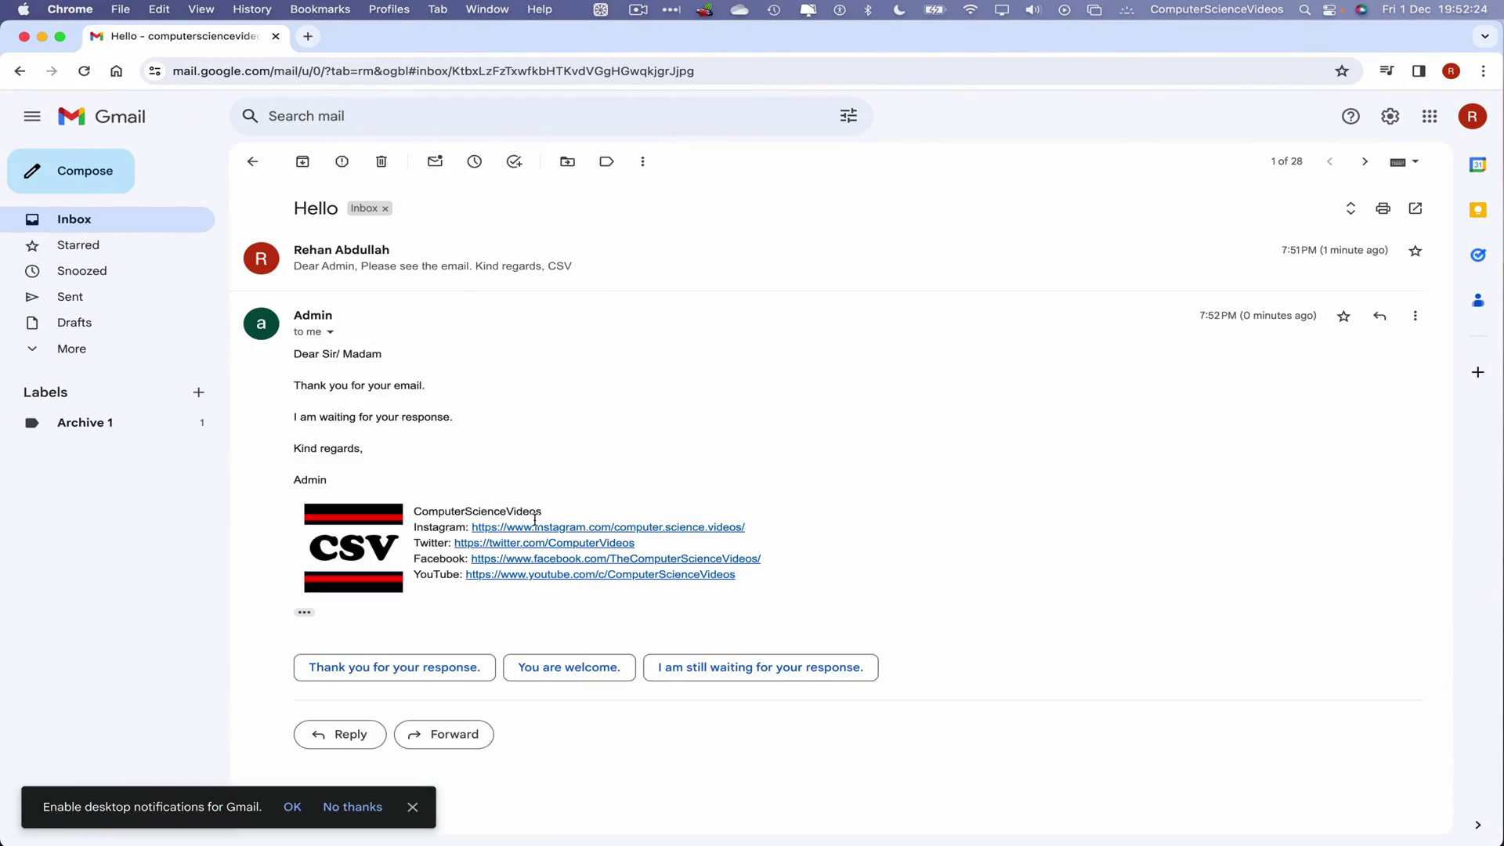
{"action": "left_click", "coordinate": [63, 5]}
{"action": "left_click", "coordinate": [135, 245]}
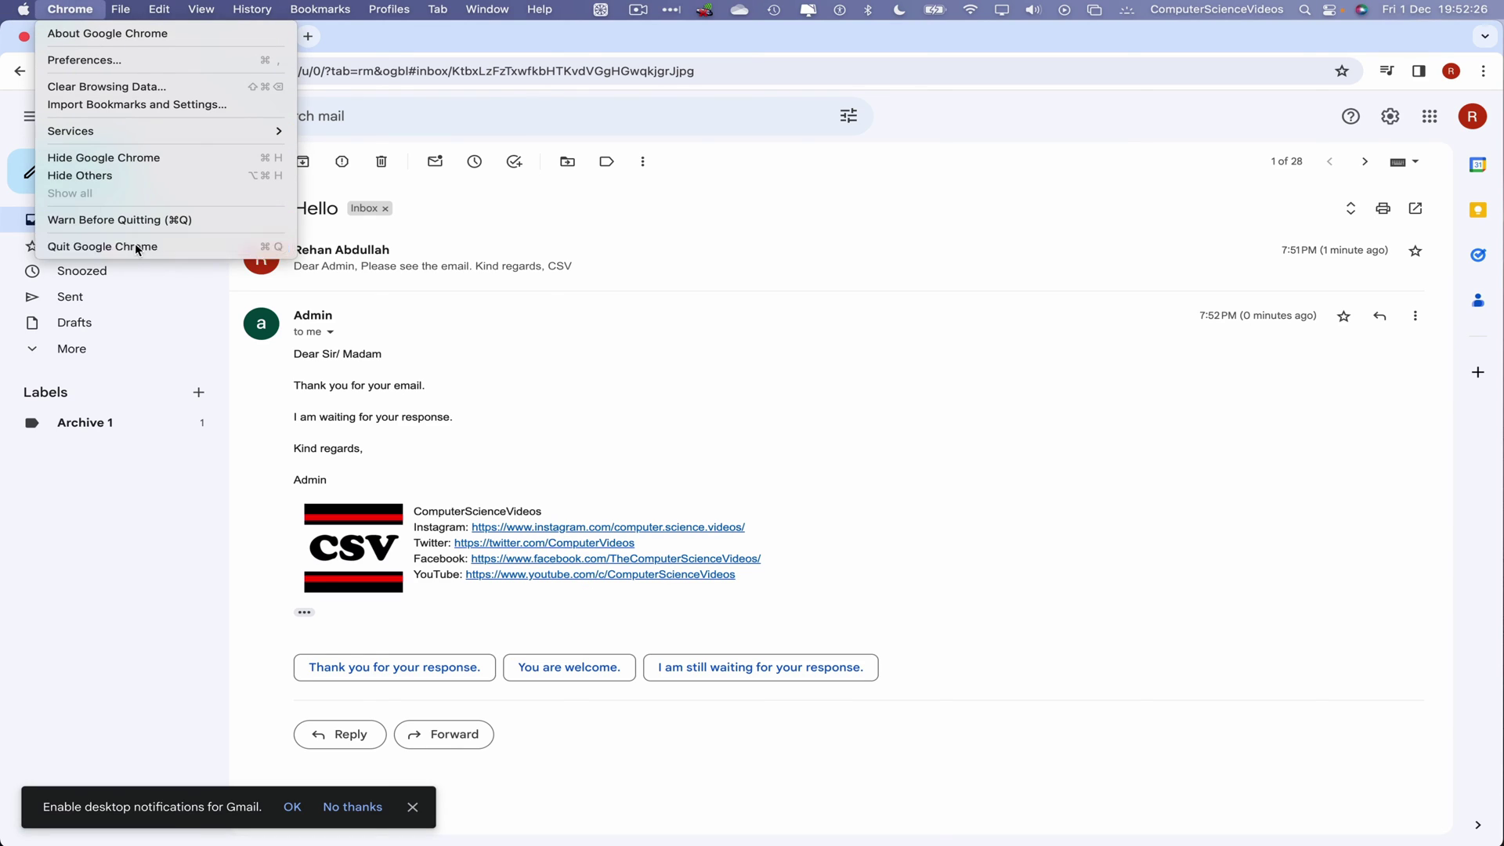
Step: Switch to Outlook from the Dock and quit it from the Outlook menu
{"action": "mouse_move", "coordinate": [393, 815]}
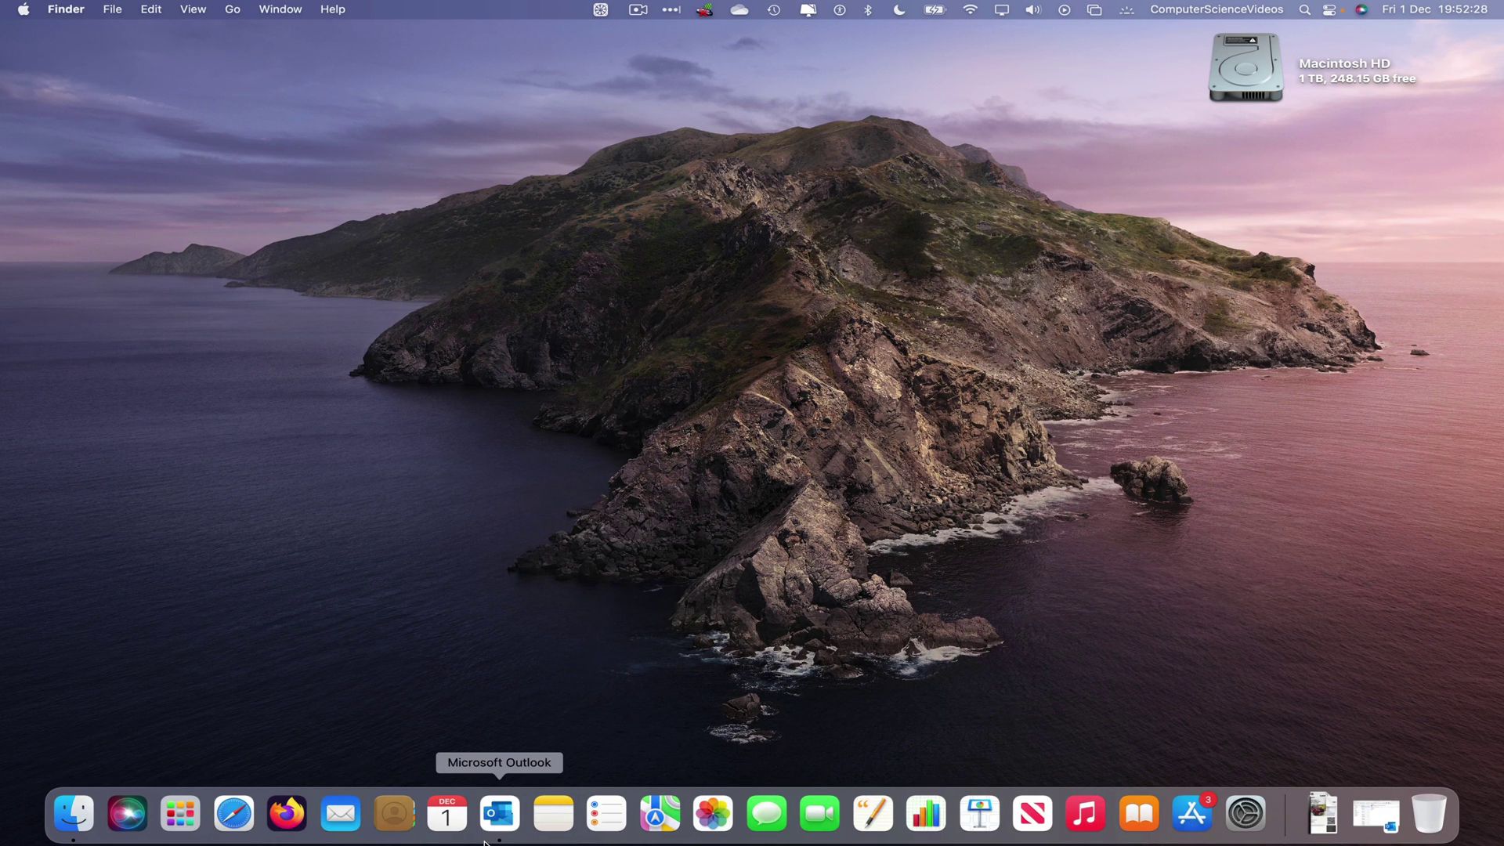
{"action": "left_click", "coordinate": [498, 814]}
{"action": "left_click", "coordinate": [70, 8]}
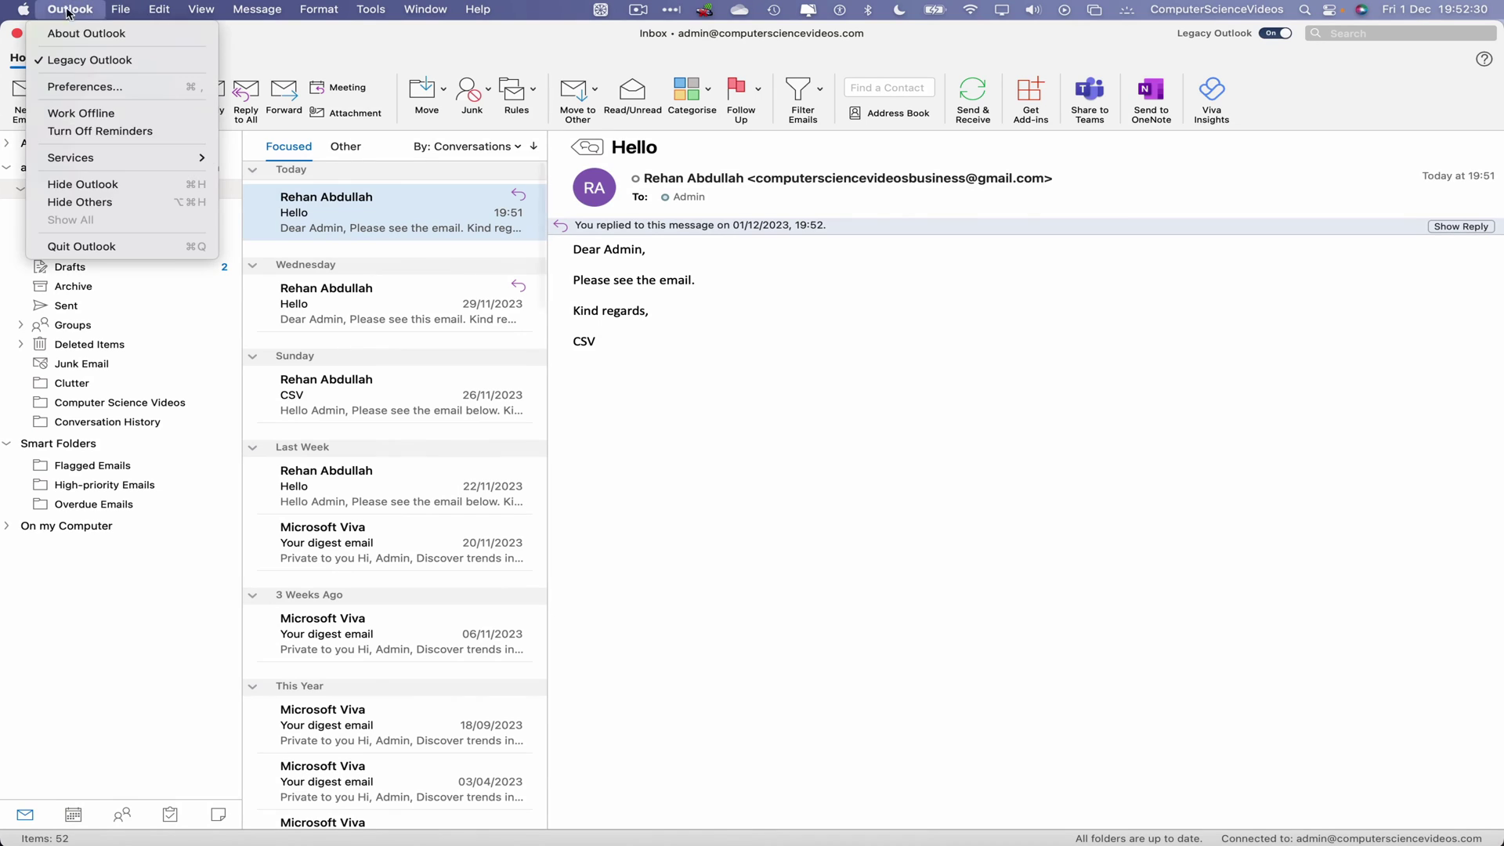
{"action": "left_click", "coordinate": [156, 245]}
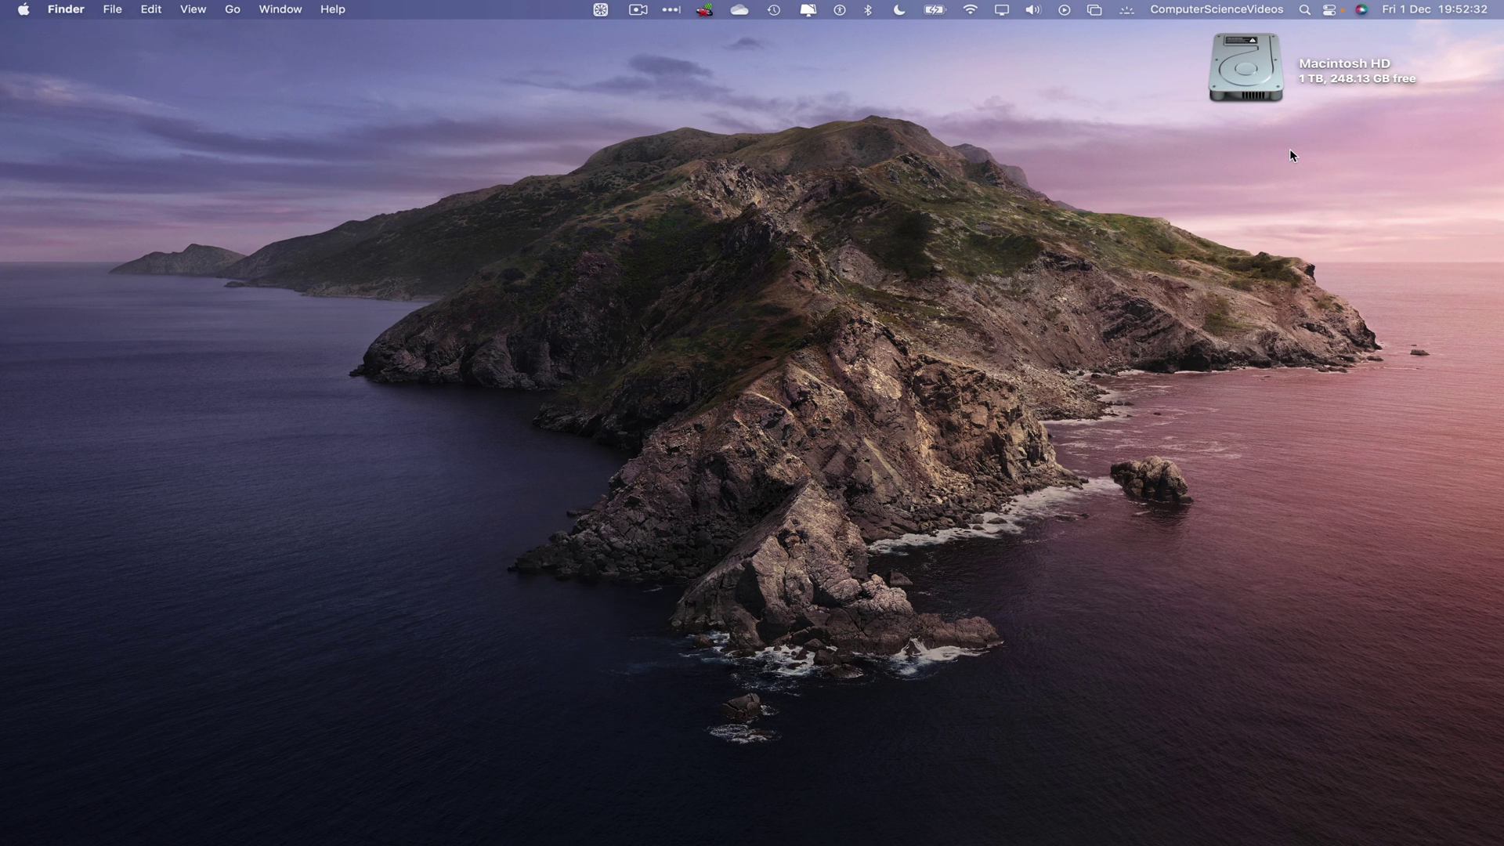